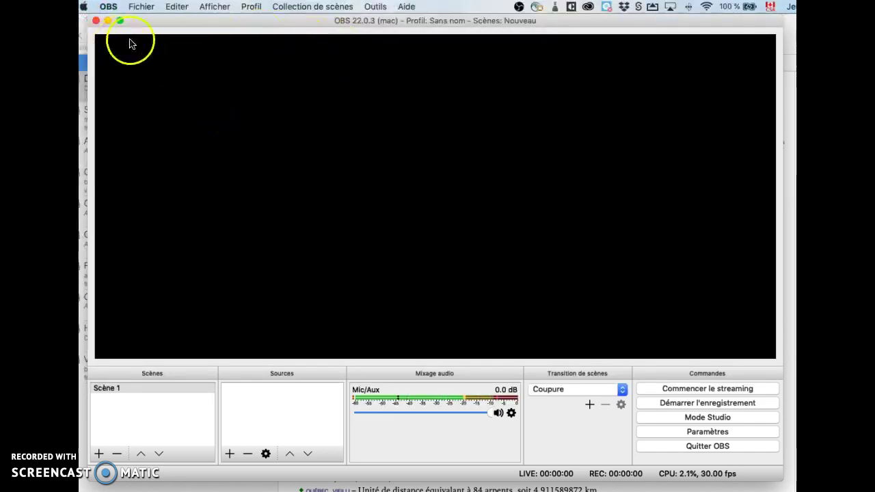
- Open the application preferences and keep the interface language set to Français
{"action": "left_click", "coordinate": [120, 21]}
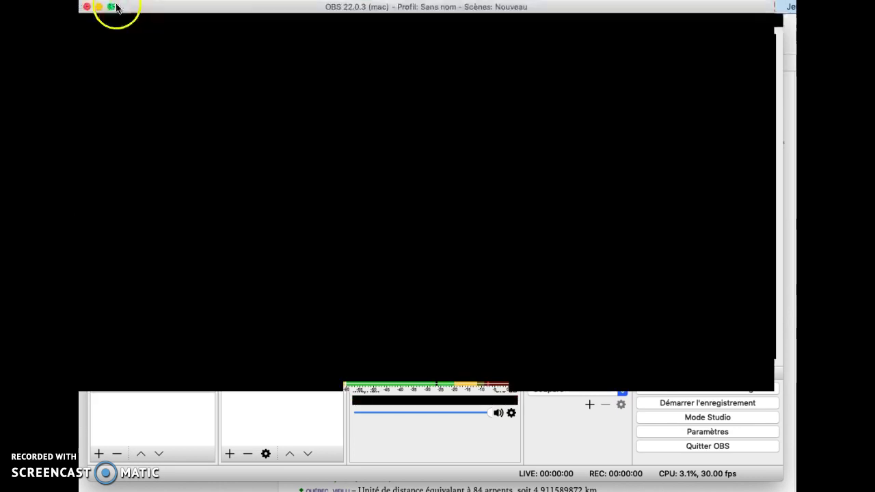
{"action": "left_click", "coordinate": [109, 7]}
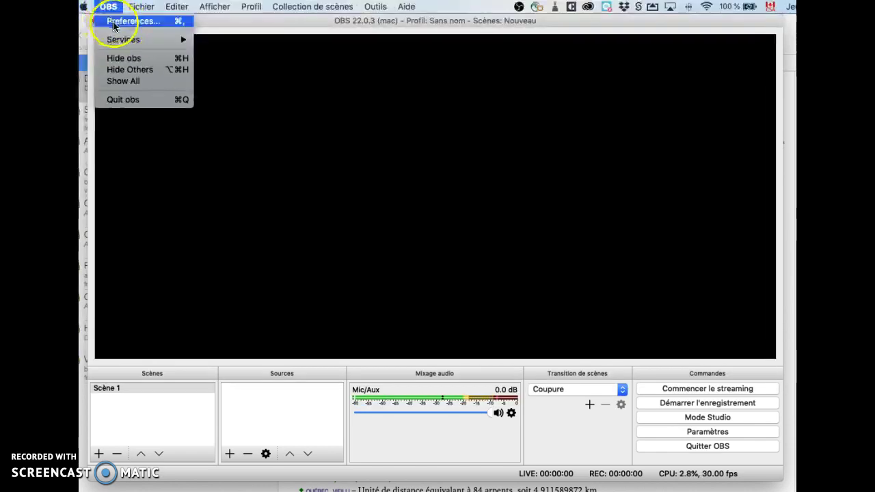
{"action": "left_click", "coordinate": [129, 23]}
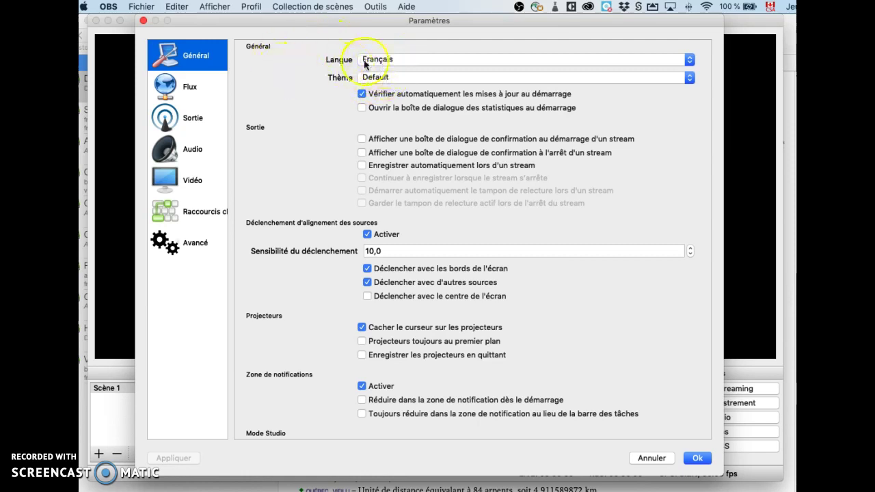
{"action": "left_click", "coordinate": [414, 60]}
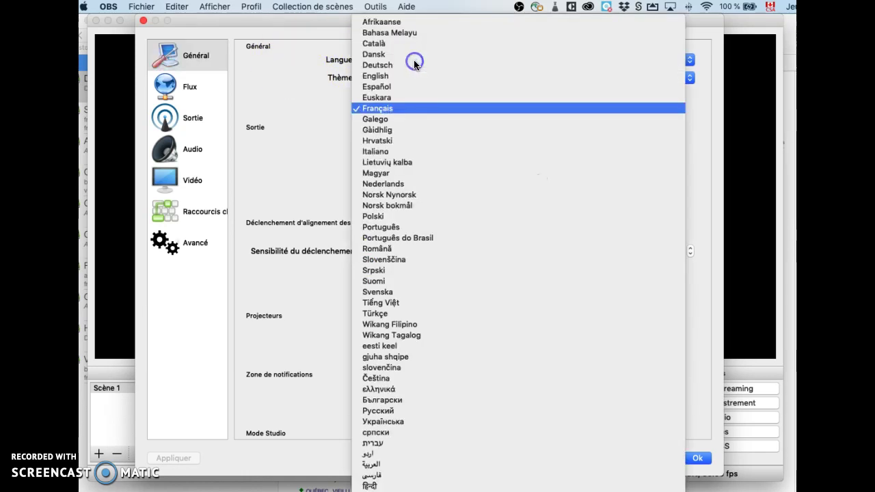
{"action": "left_click", "coordinate": [400, 109]}
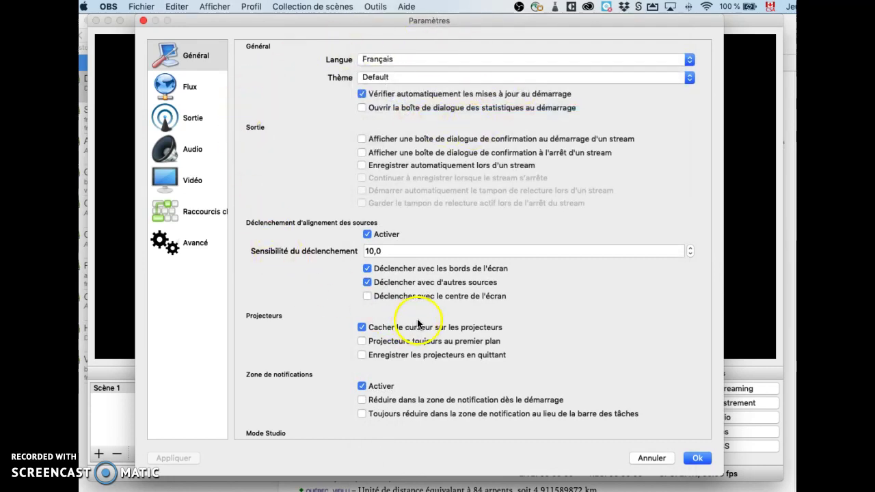
{"action": "left_click", "coordinate": [698, 459]}
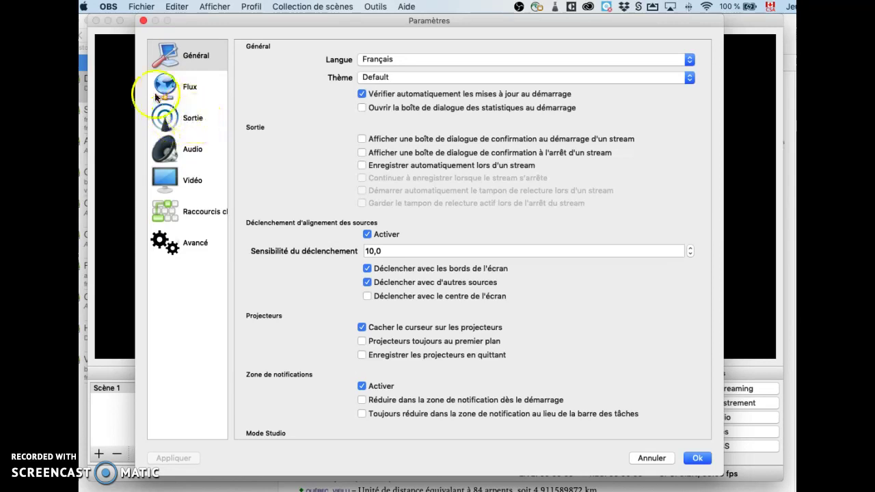
- Open the output settings and look through the folder used as the recording path without choosing another one
{"action": "left_click", "coordinate": [193, 120]}
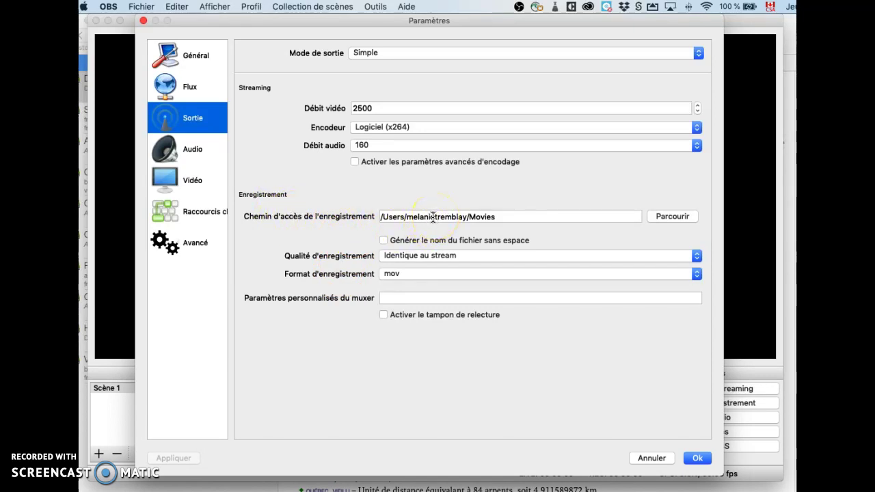
{"action": "left_click", "coordinate": [495, 216]}
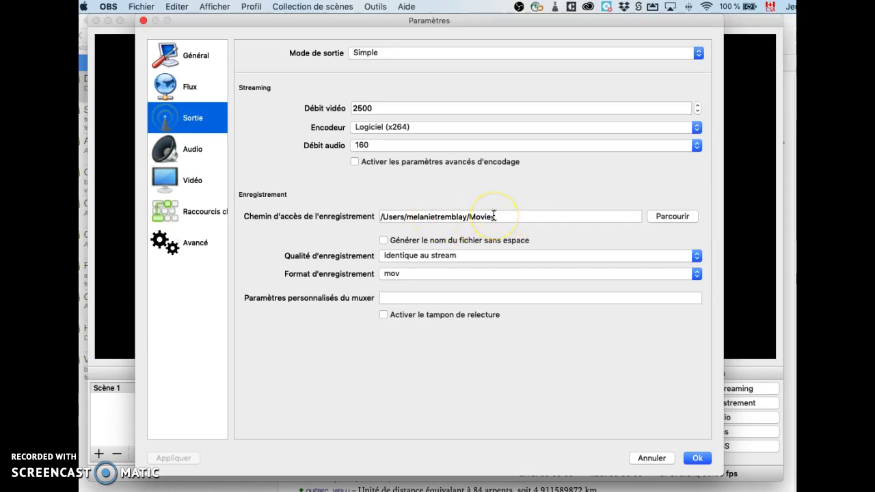
{"action": "left_click", "coordinate": [523, 215]}
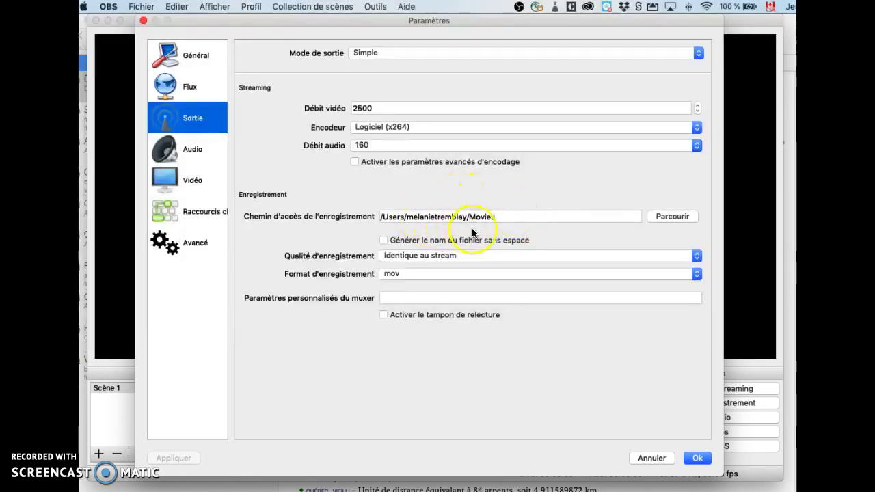
{"action": "left_click", "coordinate": [671, 217]}
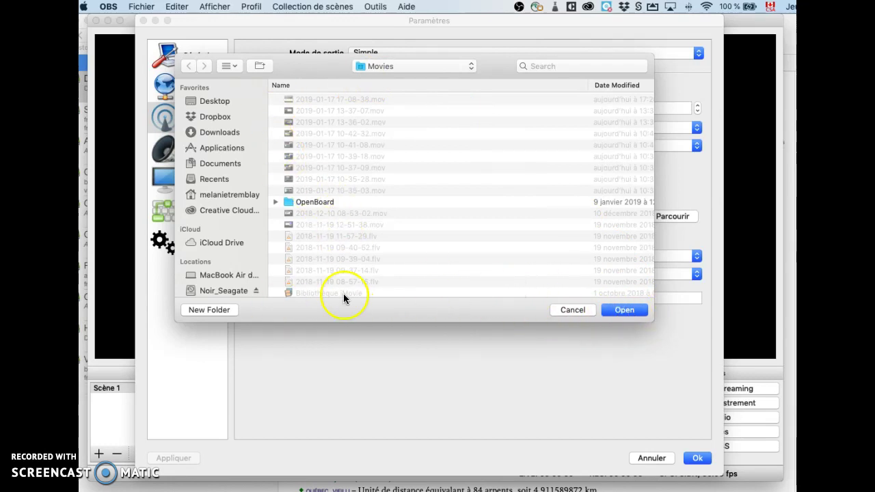
{"action": "left_click", "coordinate": [571, 311]}
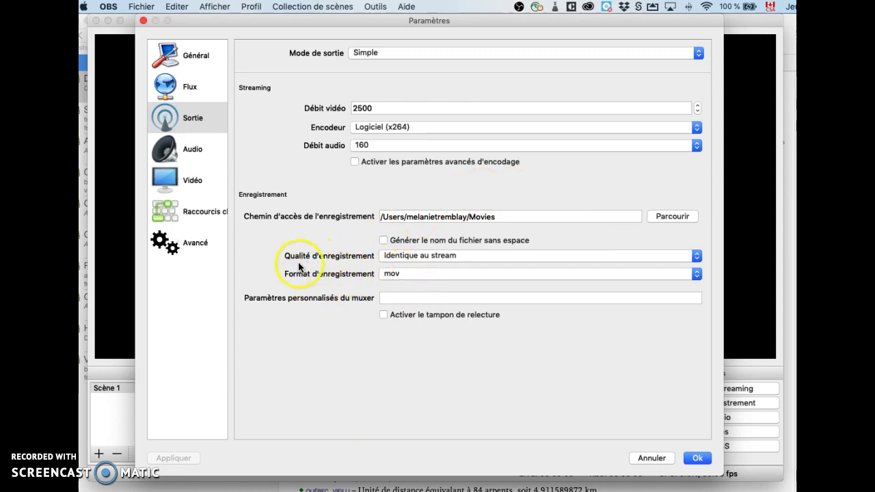
- Try flv and mp4 as the recording format
{"action": "left_click", "coordinate": [395, 274]}
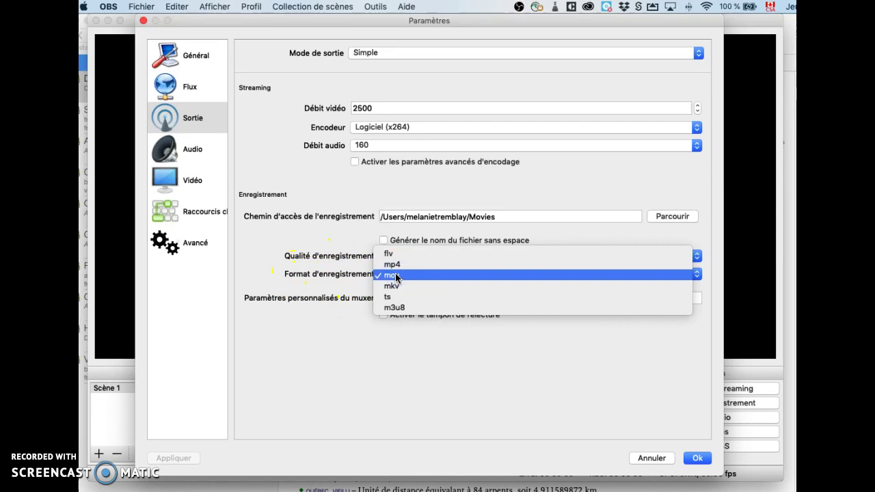
{"action": "left_click", "coordinate": [390, 256]}
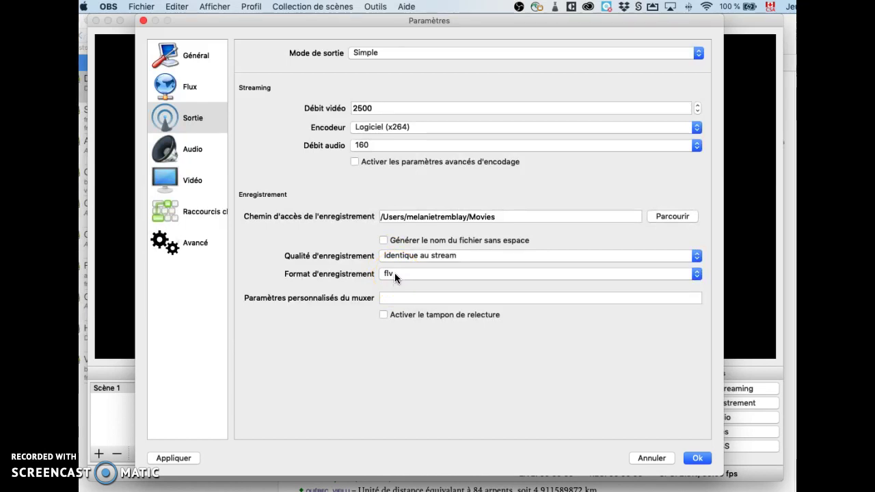
{"action": "left_click", "coordinate": [395, 274]}
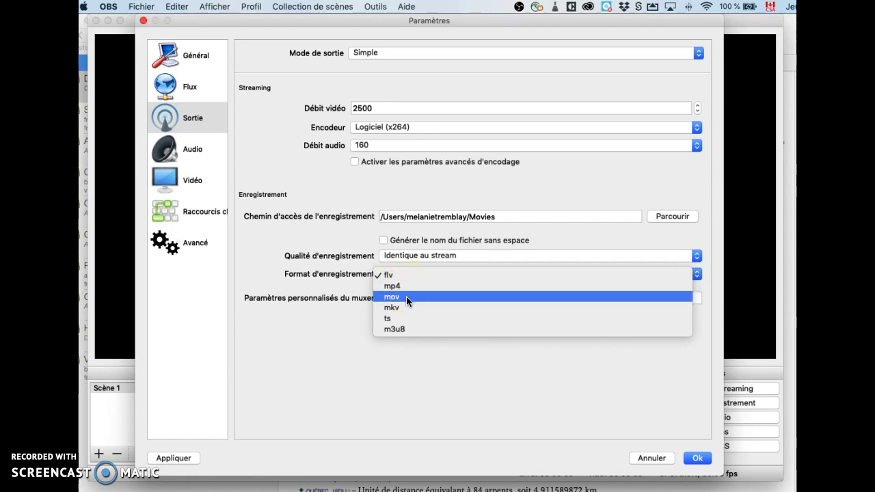
{"action": "left_click", "coordinate": [405, 285]}
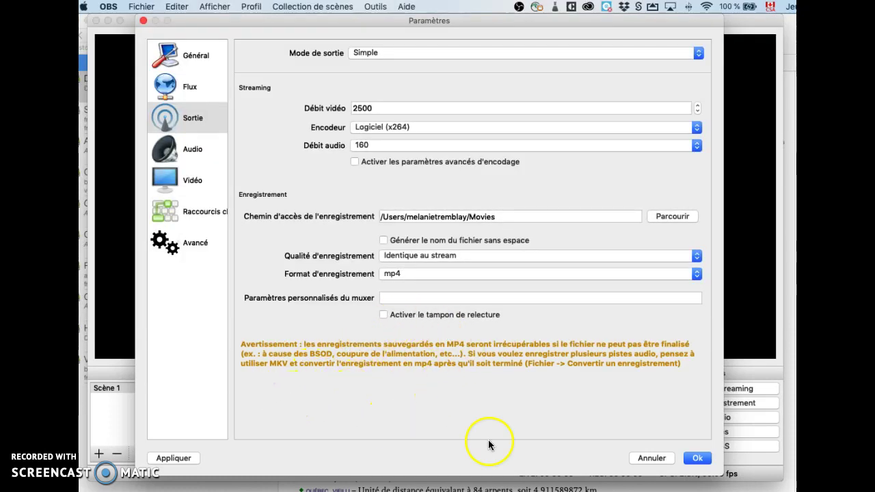
- Set the recording format to mov and accept the settings
{"action": "left_click", "coordinate": [418, 274]}
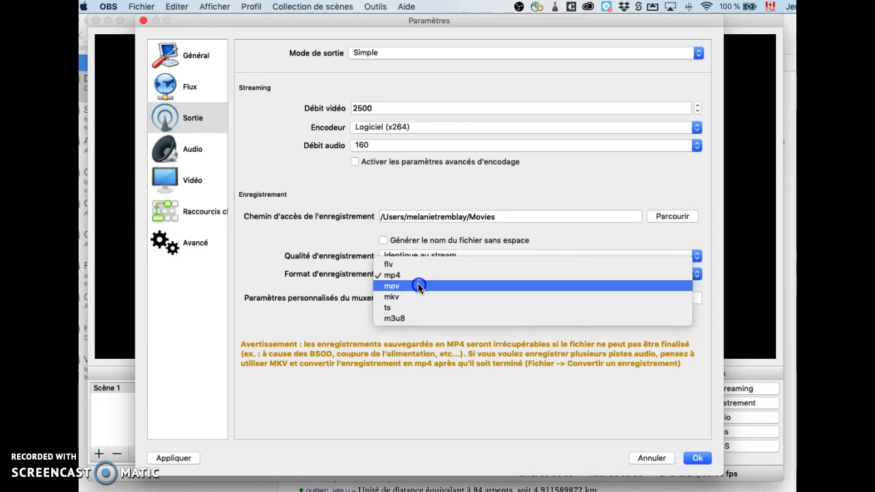
{"action": "left_click", "coordinate": [418, 287]}
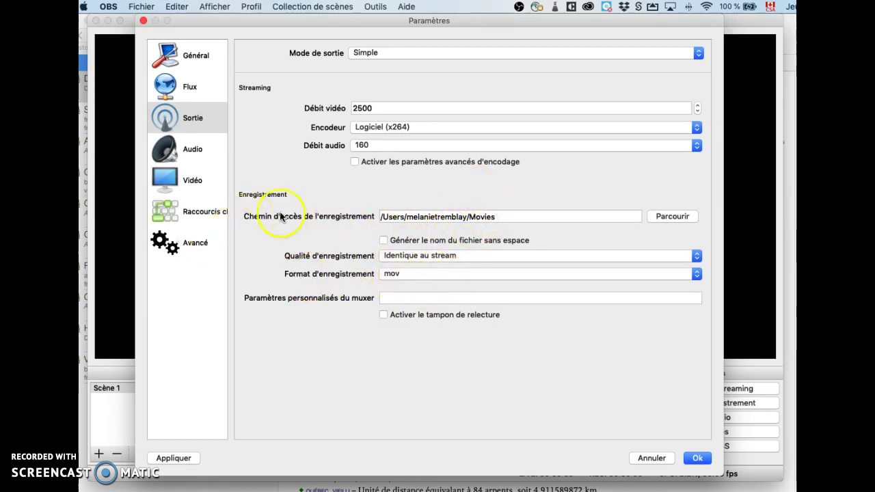
{"action": "left_click", "coordinate": [698, 460]}
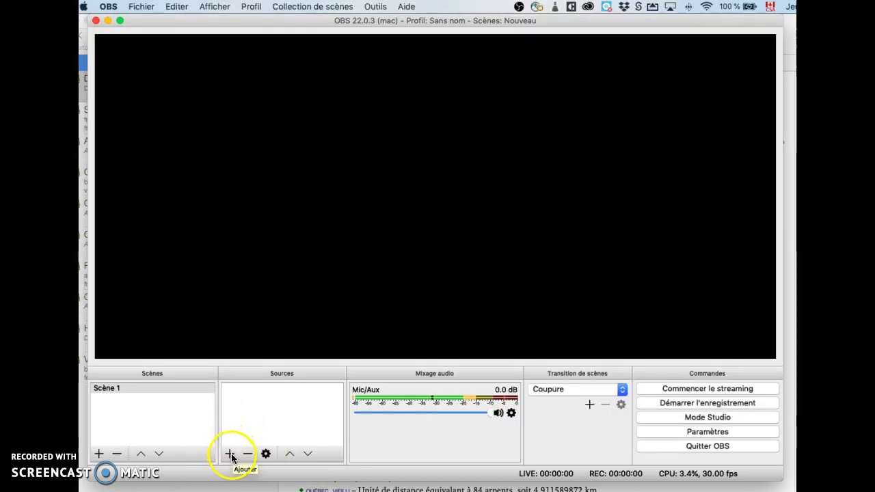
- Add a new visible video capture device source to Scène 1 that uses the FaceTime HD Camera
{"action": "left_click", "coordinate": [231, 455]}
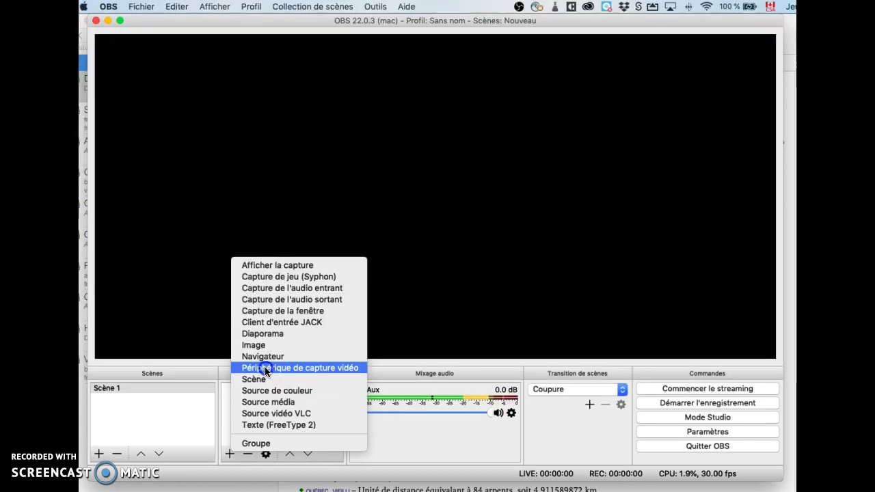
{"action": "left_click", "coordinate": [265, 369]}
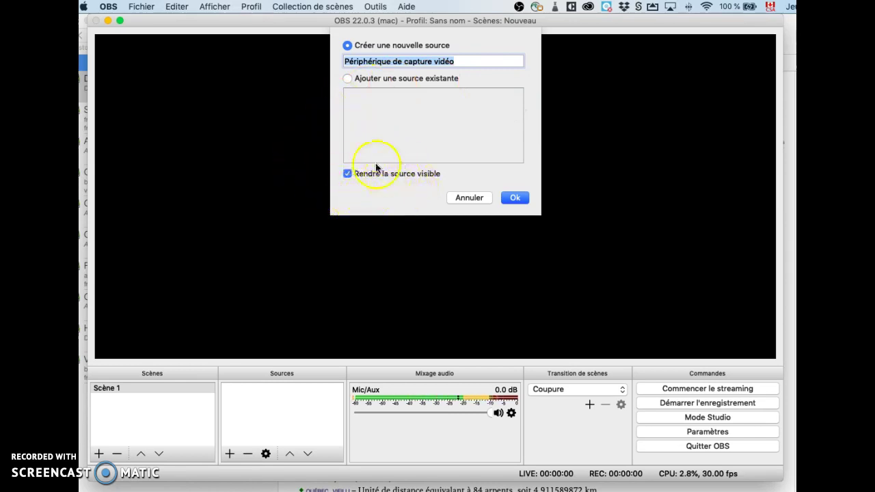
{"action": "left_click", "coordinate": [347, 173]}
{"action": "left_click", "coordinate": [514, 199]}
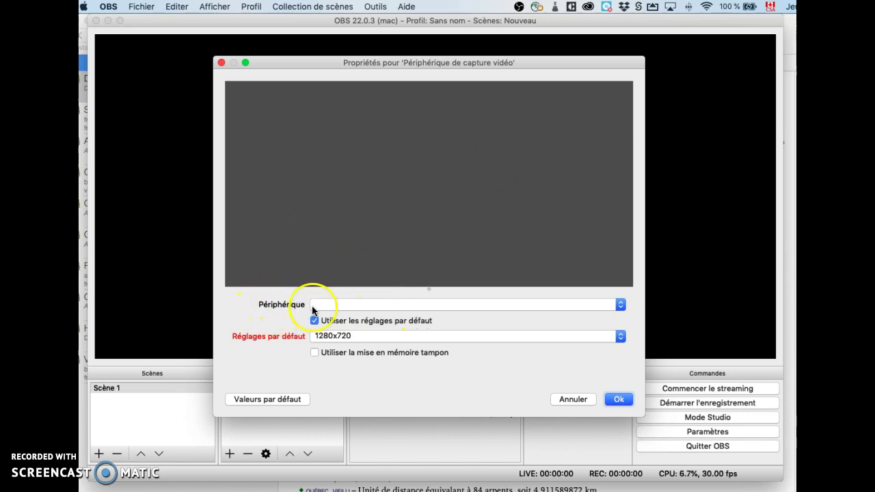
{"action": "left_click", "coordinate": [350, 304]}
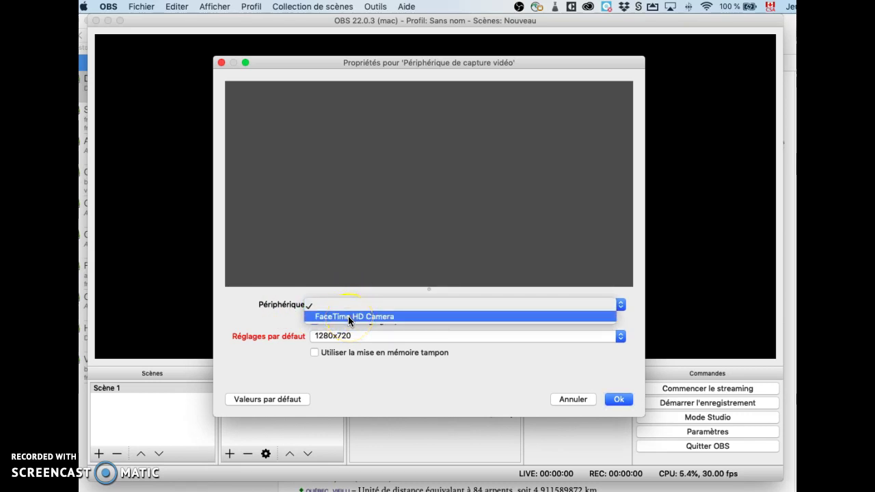
{"action": "left_click", "coordinate": [348, 316]}
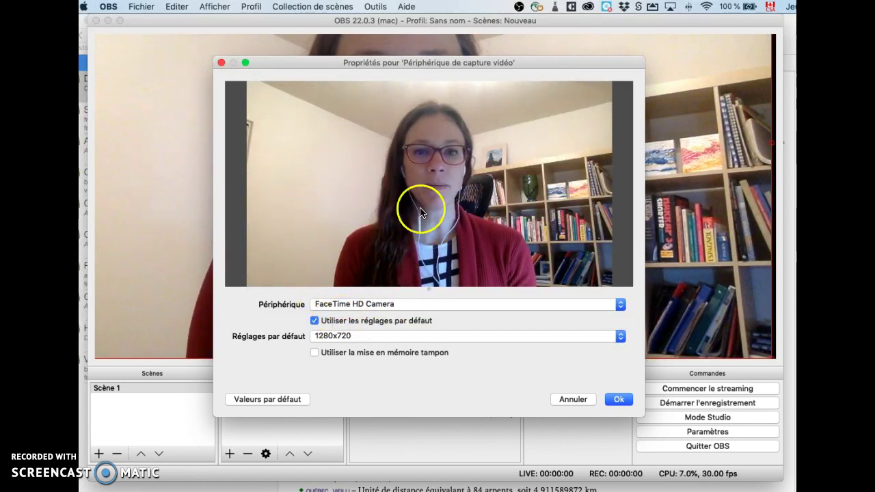
{"action": "left_click", "coordinate": [618, 402]}
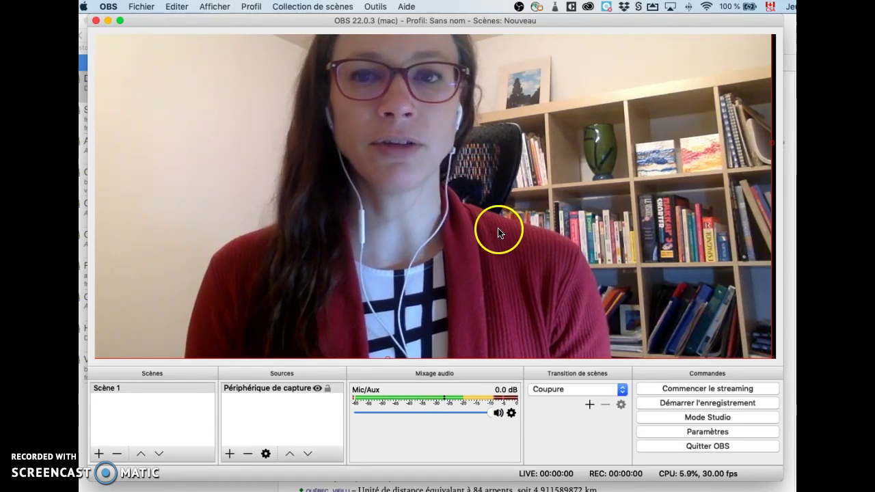
- Shrink the camera image to about 30% of the canvas width and place it in the canvas's upper-left corner
{"action": "left_click_drag", "start_coordinate": [500, 220], "coordinate": [357, 140]}
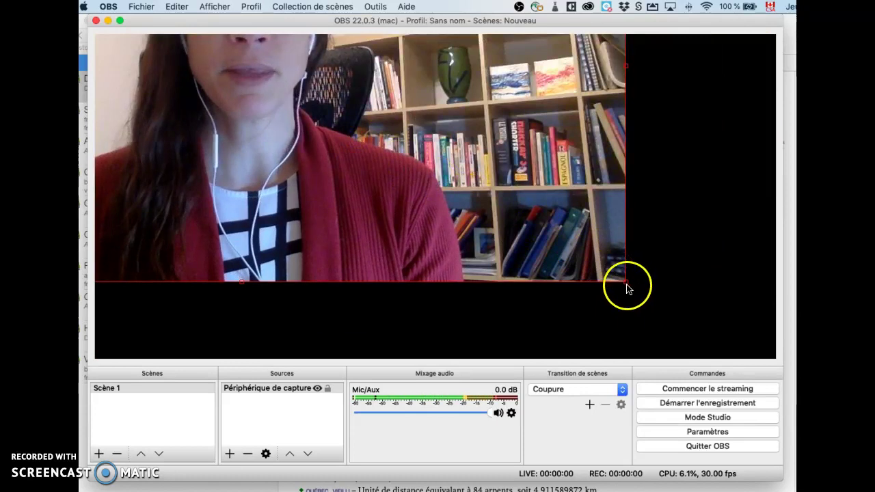
{"action": "left_click_drag", "start_coordinate": [626, 286], "coordinate": [496, 344]}
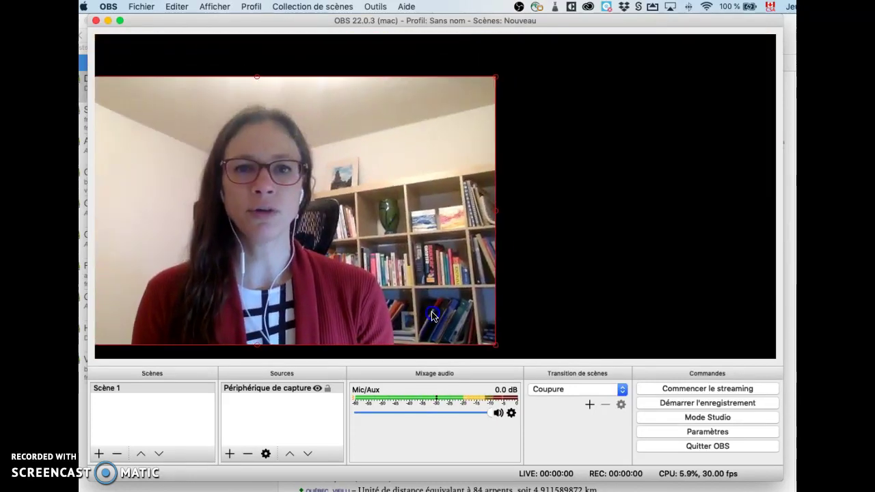
{"action": "left_click_drag", "start_coordinate": [497, 219], "coordinate": [293, 188]}
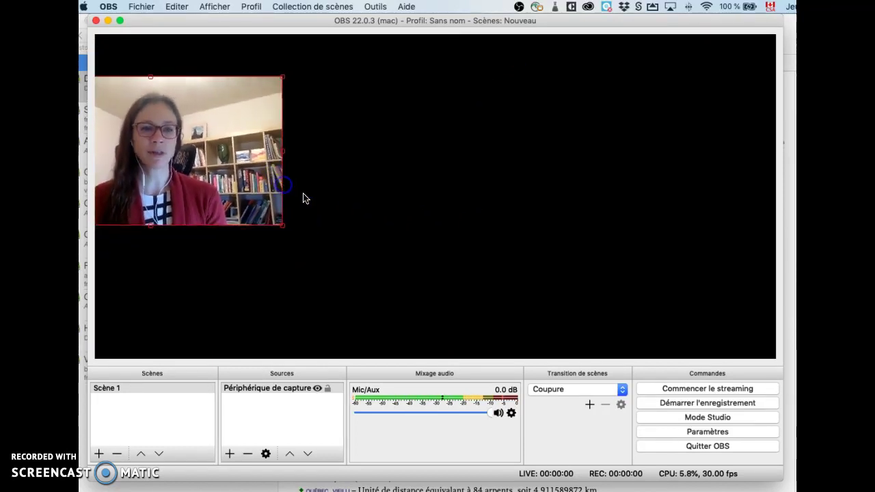
{"action": "left_click_drag", "start_coordinate": [203, 176], "coordinate": [330, 154]}
{"action": "left_click_drag", "start_coordinate": [270, 151], "coordinate": [212, 144]}
{"action": "left_click_drag", "start_coordinate": [373, 198], "coordinate": [264, 157]}
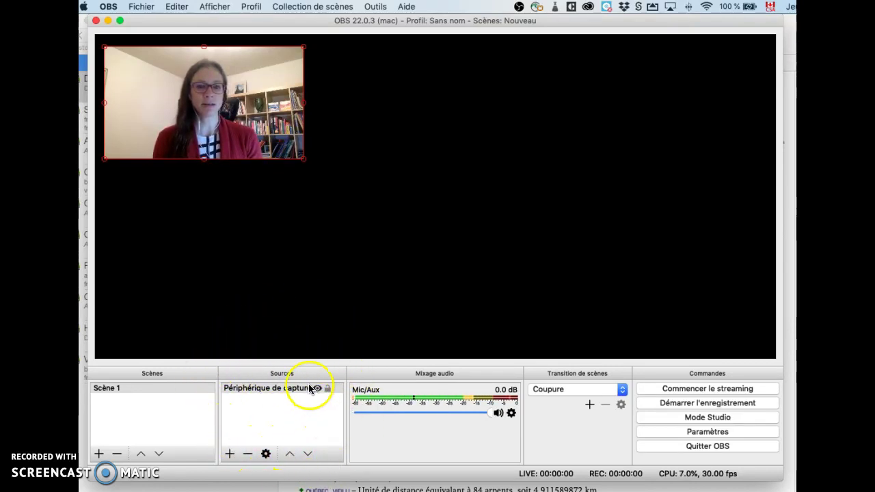
- Add a new visible window capture source to Scène 1 that captures [Antidote 9] Antidote - Dictionnaires
{"action": "left_click", "coordinate": [229, 455]}
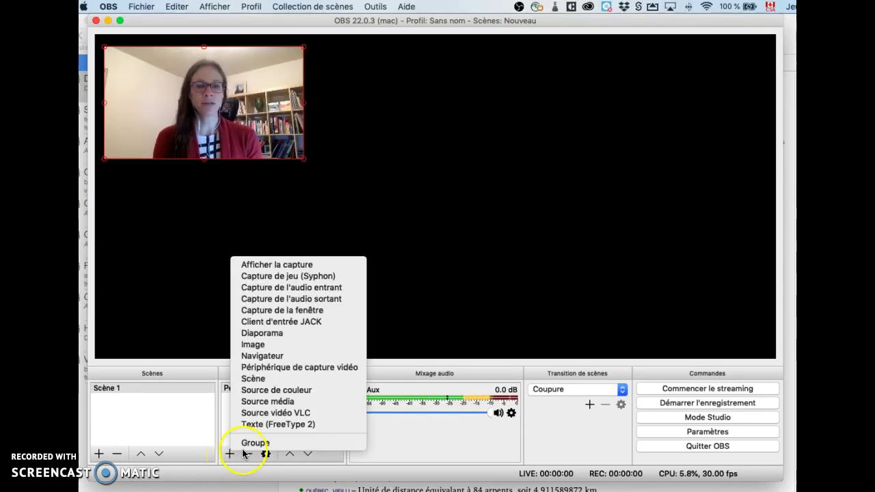
{"action": "left_click", "coordinate": [282, 313]}
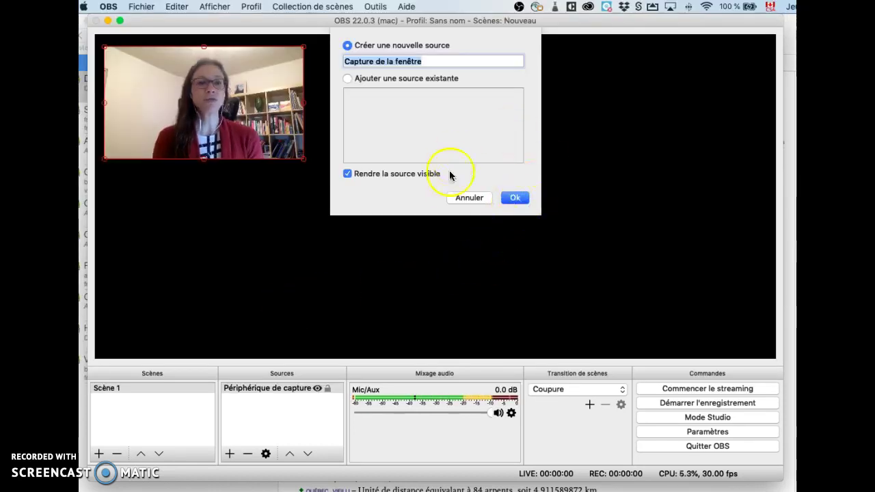
{"action": "left_click", "coordinate": [514, 200]}
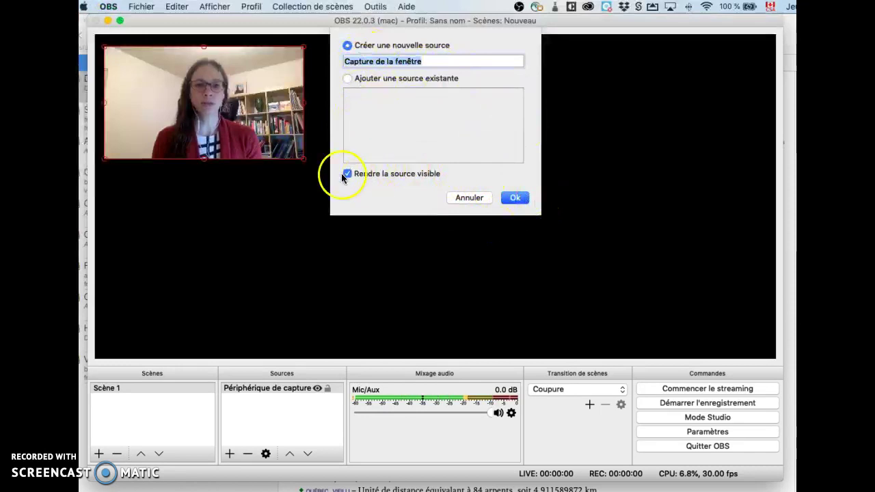
{"action": "left_click", "coordinate": [516, 198]}
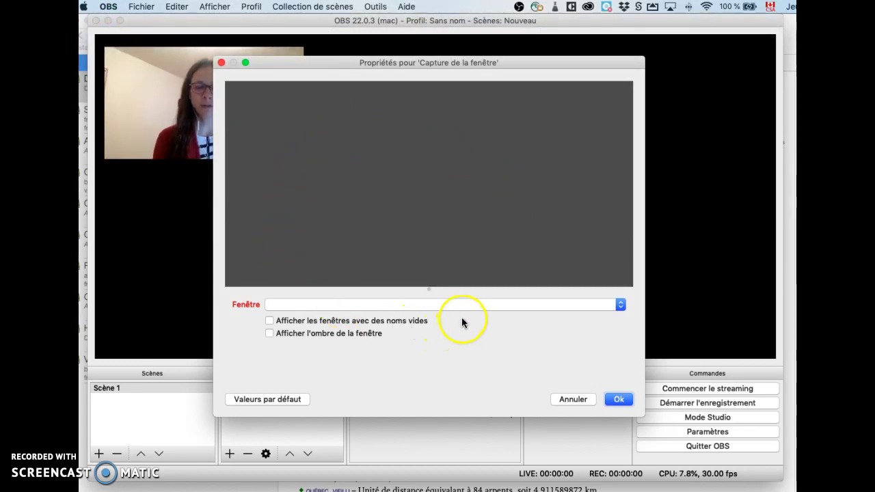
{"action": "left_click", "coordinate": [357, 305]}
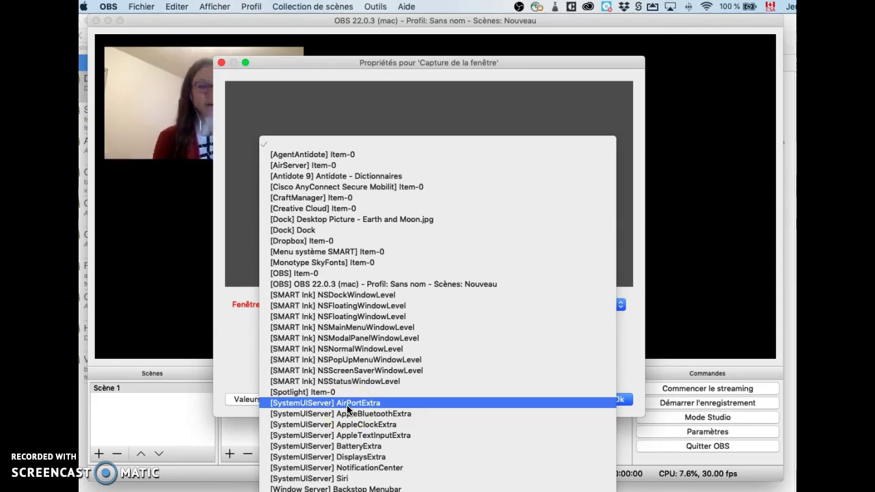
{"action": "left_click", "coordinate": [338, 409]}
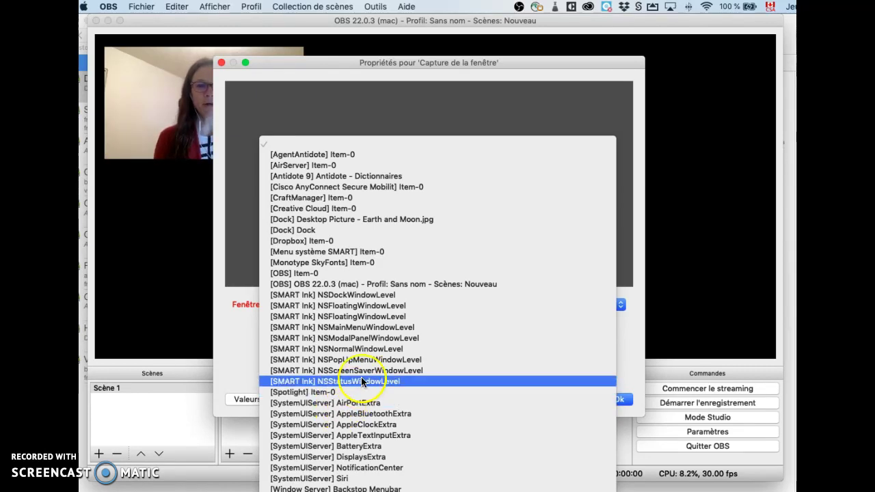
{"action": "left_click", "coordinate": [341, 176]}
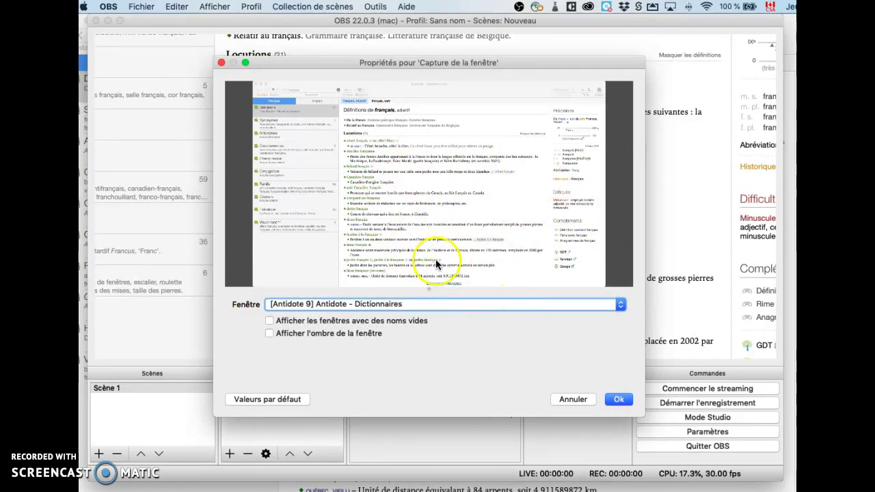
{"action": "left_click", "coordinate": [618, 400]}
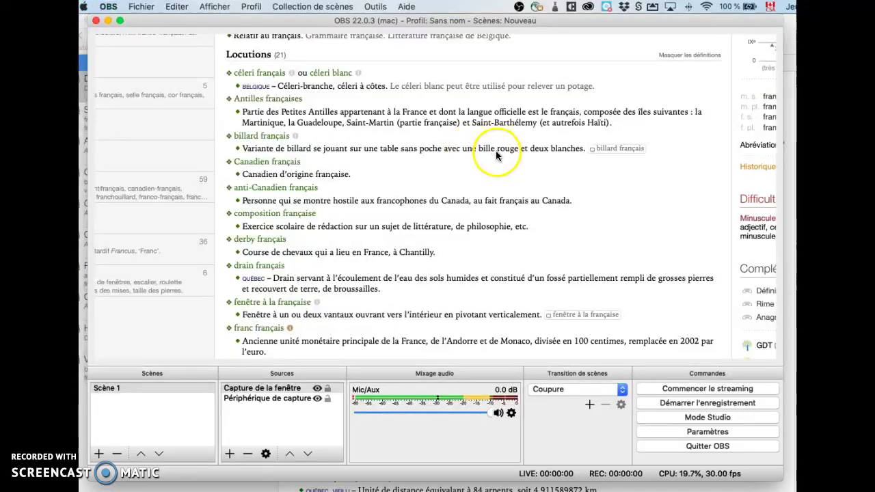
- Shrink the window capture to about 34% of the canvas width and place it in the canvas's lower-left corner below the camera image
{"action": "left_click_drag", "start_coordinate": [504, 116], "coordinate": [326, 290]}
{"action": "left_click_drag", "start_coordinate": [684, 90], "coordinate": [326, 281]}
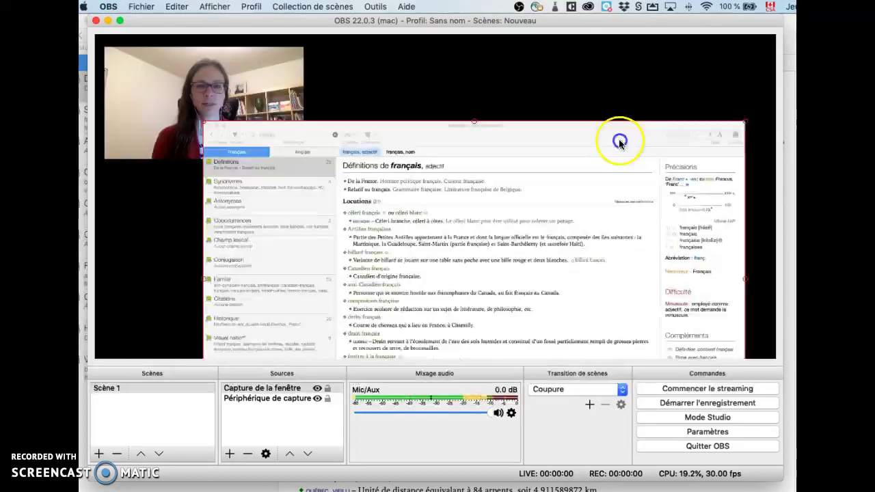
{"action": "left_click_drag", "start_coordinate": [620, 141], "coordinate": [581, 84]}
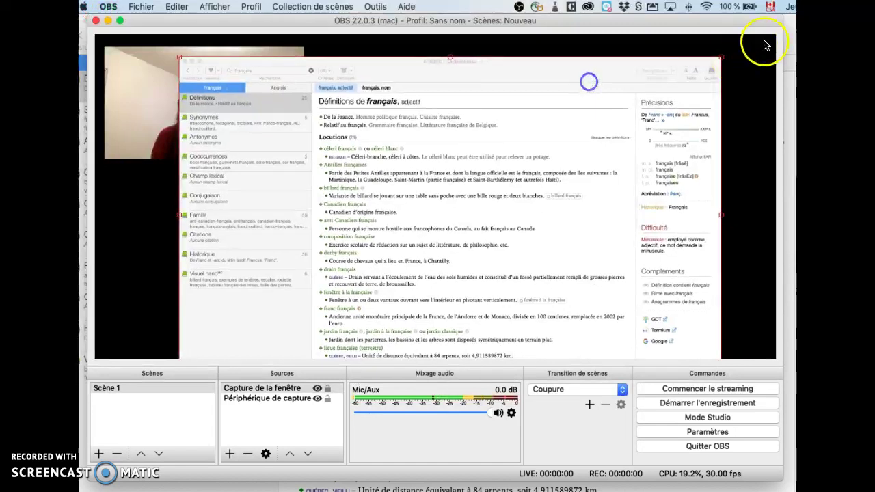
{"action": "left_click_drag", "start_coordinate": [725, 62], "coordinate": [451, 268]}
{"action": "left_click_drag", "start_coordinate": [359, 273], "coordinate": [282, 240]}
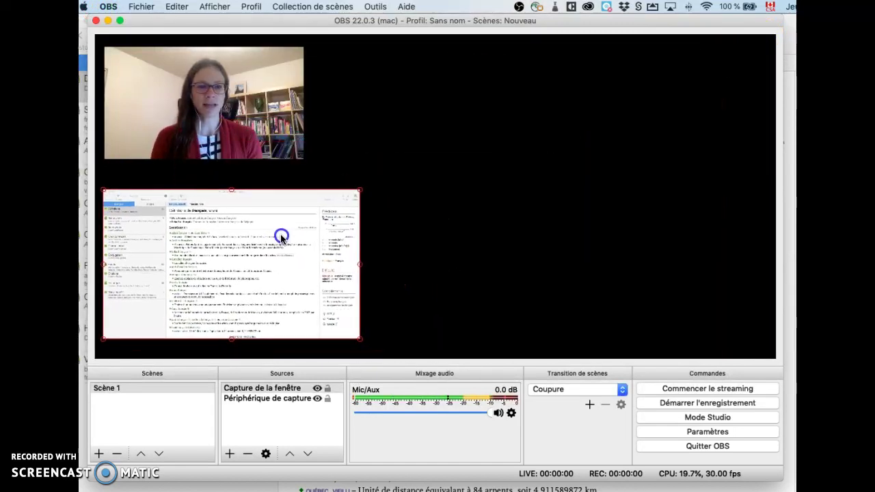
{"action": "left_click_drag", "start_coordinate": [361, 184], "coordinate": [334, 203]}
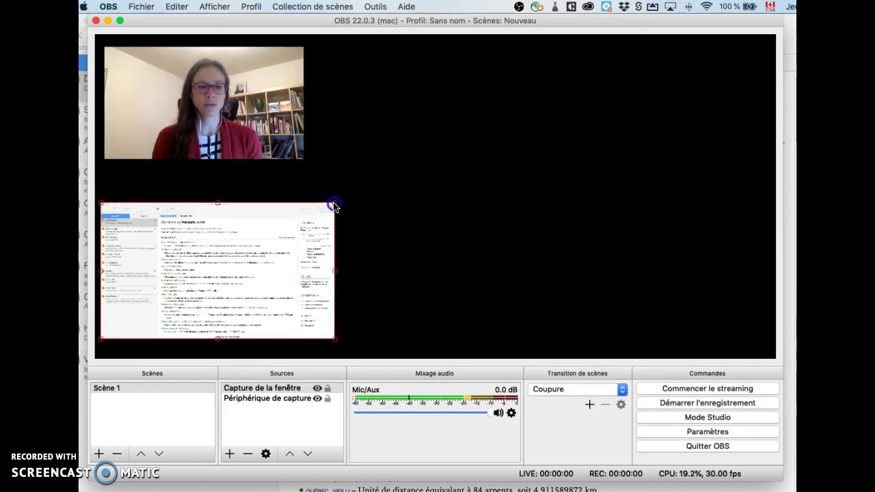
- Enlarge the camera image to about 36% of the canvas width and extend the window capture below it toward the canvas's lower edge
{"action": "left_click", "coordinate": [264, 148]}
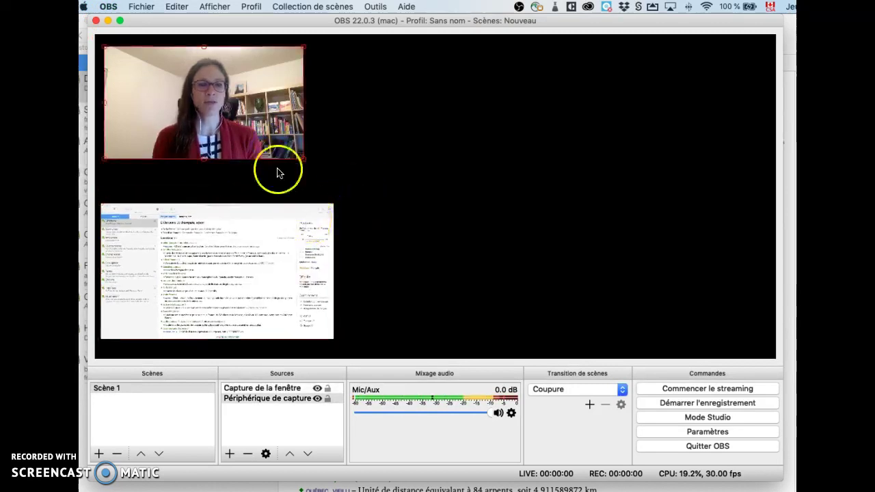
{"action": "left_click", "coordinate": [267, 231]}
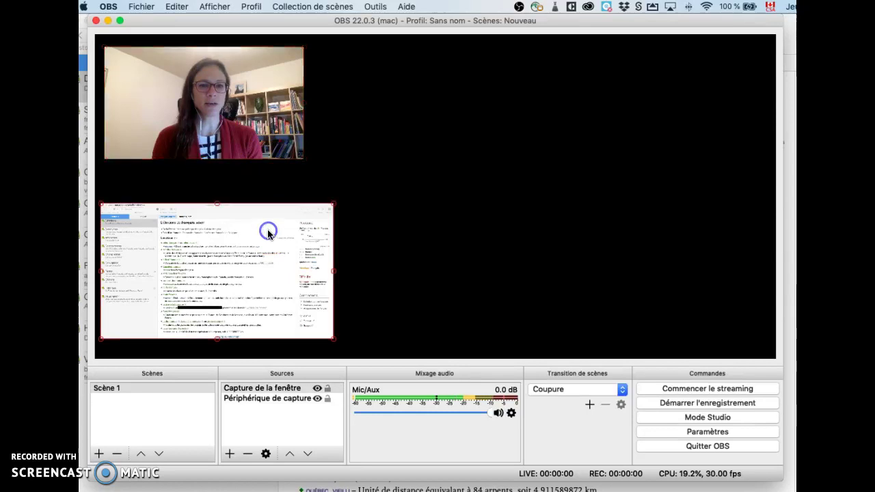
{"action": "left_click", "coordinate": [267, 139]}
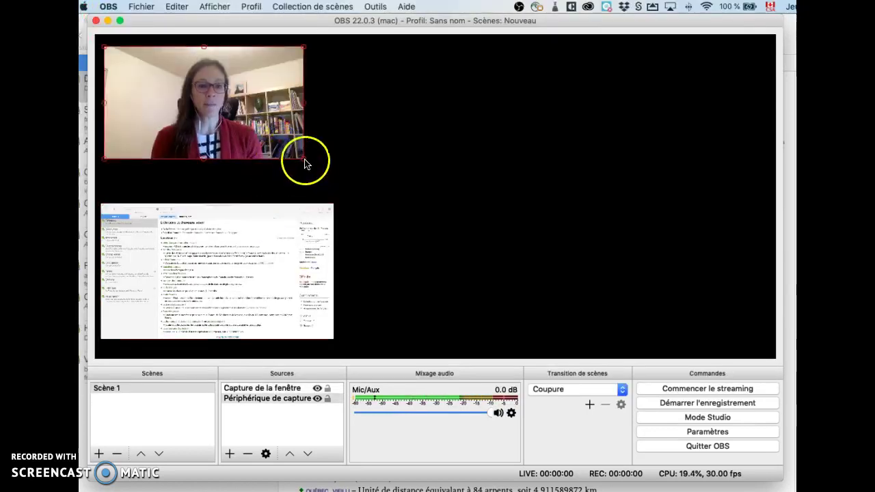
{"action": "left_click_drag", "start_coordinate": [304, 160], "coordinate": [328, 189]}
{"action": "left_click", "coordinate": [302, 234]}
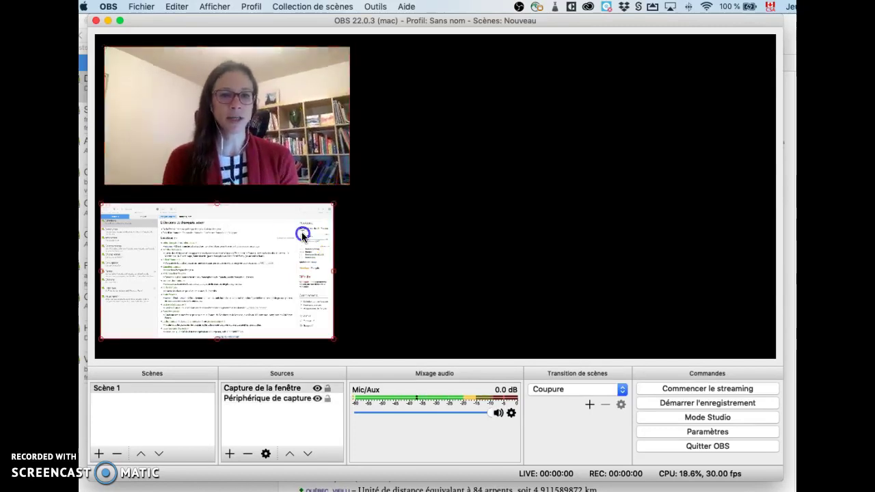
{"action": "left_click_drag", "start_coordinate": [334, 339], "coordinate": [351, 353]}
- Adjust the camera image and the window capture to about 38% of the canvas width each, stacked one above the other
{"action": "left_click", "coordinate": [311, 147]}
{"action": "left_click_drag", "start_coordinate": [350, 186], "coordinate": [367, 203]}
{"action": "left_click", "coordinate": [347, 243]}
{"action": "mouse_move", "coordinate": [356, 352]}
{"action": "left_mouse_down"}
{"action": "mouse_move", "coordinate": [377, 357]}
{"action": "mouse_move", "coordinate": [361, 342]}
{"action": "left_mouse_up"}
{"action": "left_click_drag", "start_coordinate": [346, 99], "coordinate": [347, 104]}
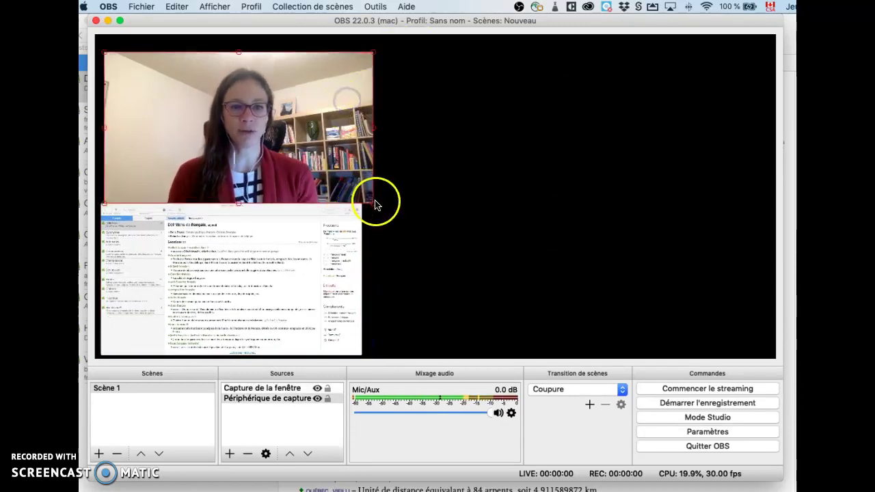
{"action": "left_click_drag", "start_coordinate": [374, 204], "coordinate": [359, 194]}
{"action": "left_click_drag", "start_coordinate": [306, 158], "coordinate": [306, 153]}
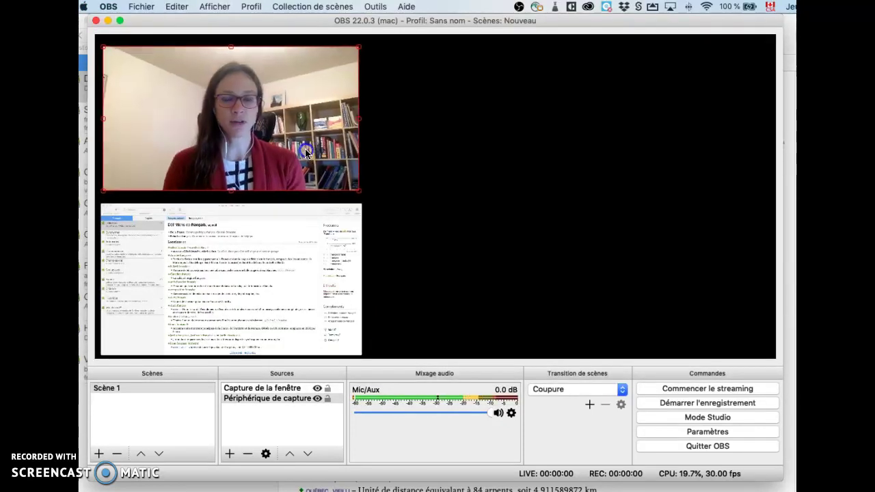
- Add a visible display capture source for display 0 and fit it at about 60% of the canvas width beside the two stacked images
{"action": "left_click", "coordinate": [230, 455]}
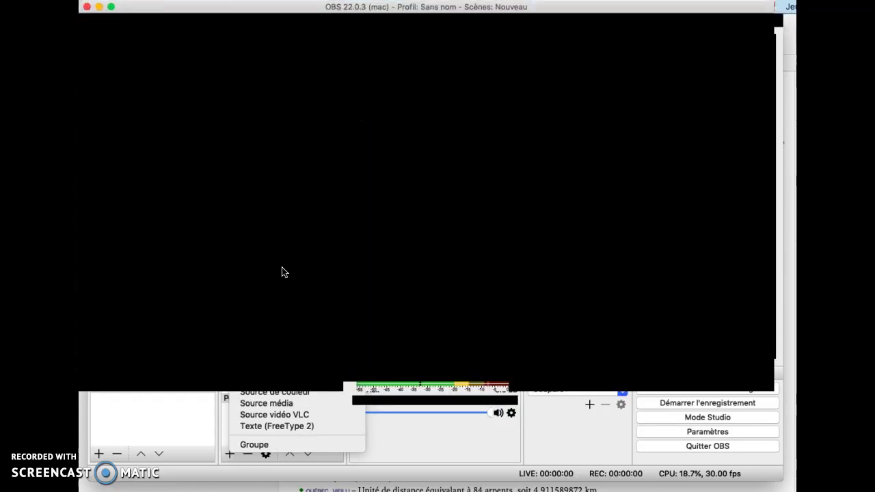
{"action": "left_click", "coordinate": [269, 270]}
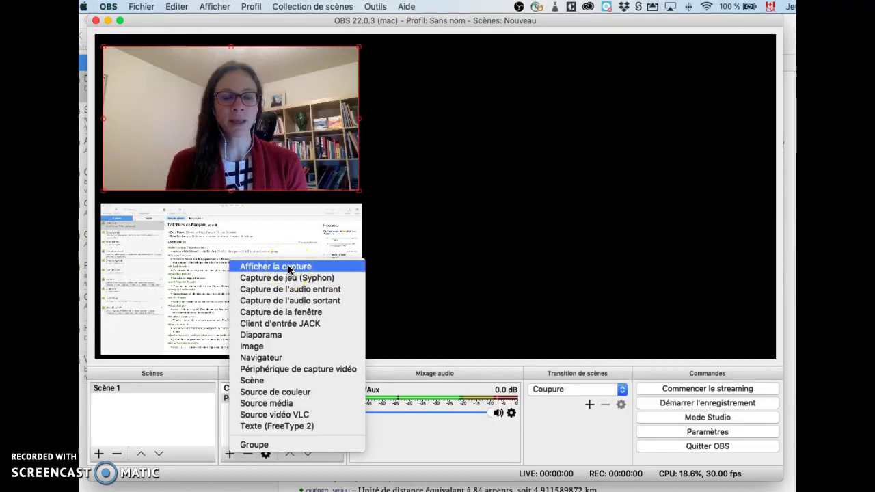
{"action": "left_click", "coordinate": [289, 270]}
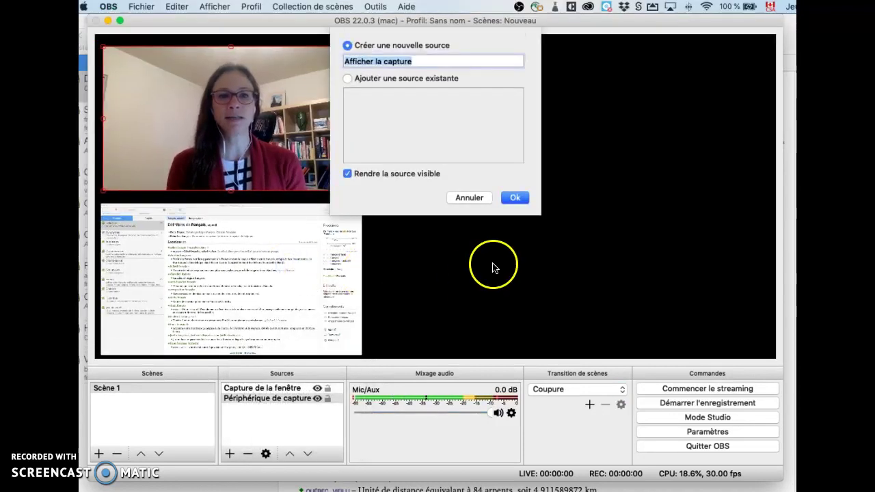
{"action": "left_click", "coordinate": [515, 198]}
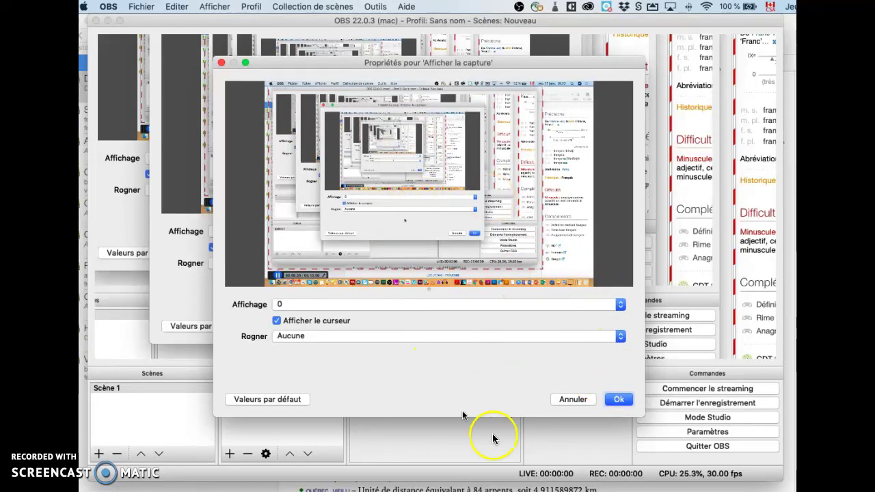
{"action": "left_click", "coordinate": [619, 401]}
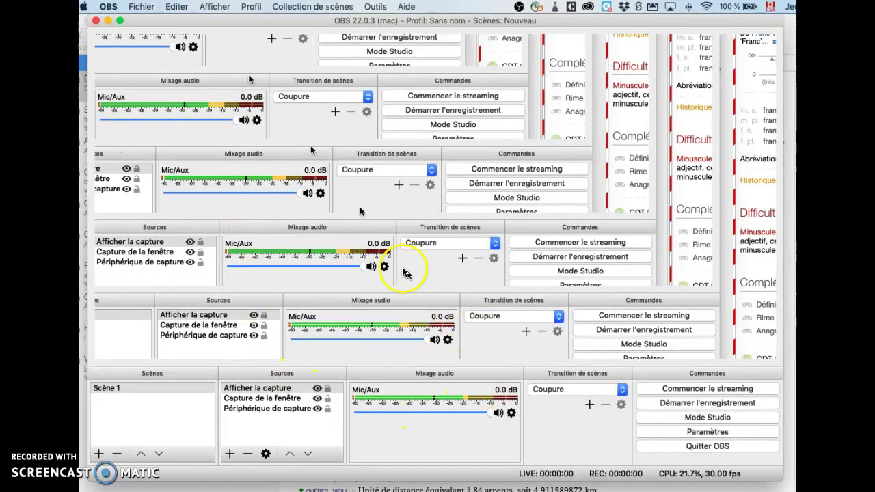
{"action": "left_click_drag", "start_coordinate": [376, 208], "coordinate": [551, 343]}
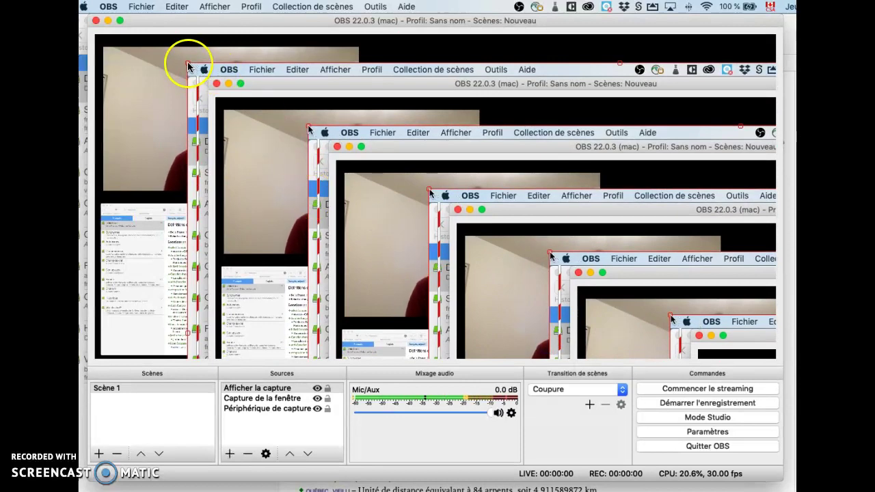
{"action": "left_click_drag", "start_coordinate": [189, 67], "coordinate": [459, 128]}
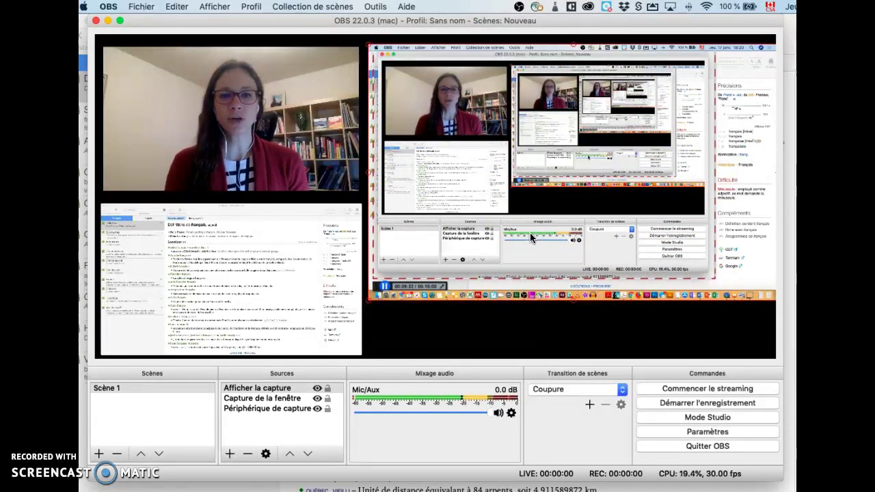
- Add a new visible colour source of 400 by 400 to Scène 1 with the violet-blue colour #7066ff
{"action": "left_click", "coordinate": [230, 455]}
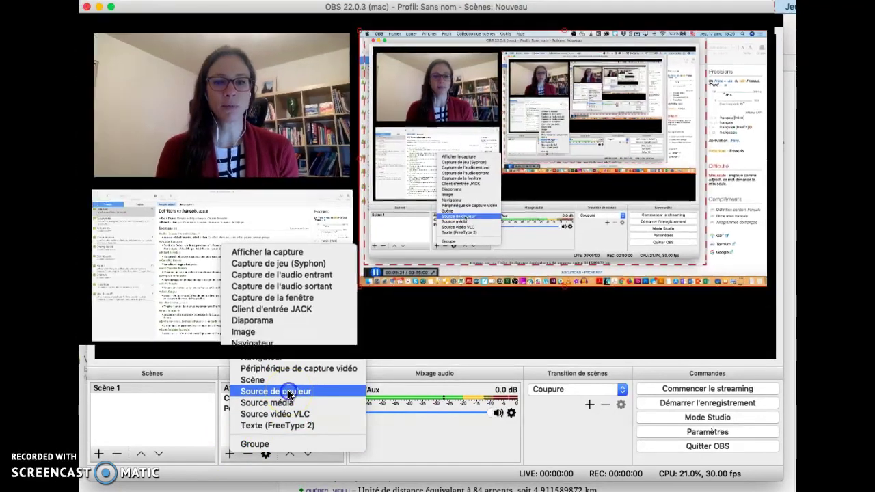
{"action": "left_click", "coordinate": [288, 393]}
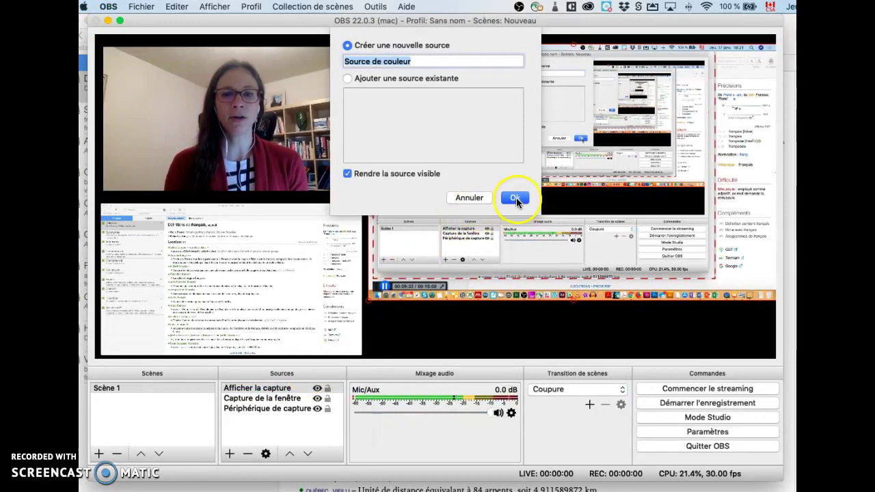
{"action": "left_click", "coordinate": [514, 199]}
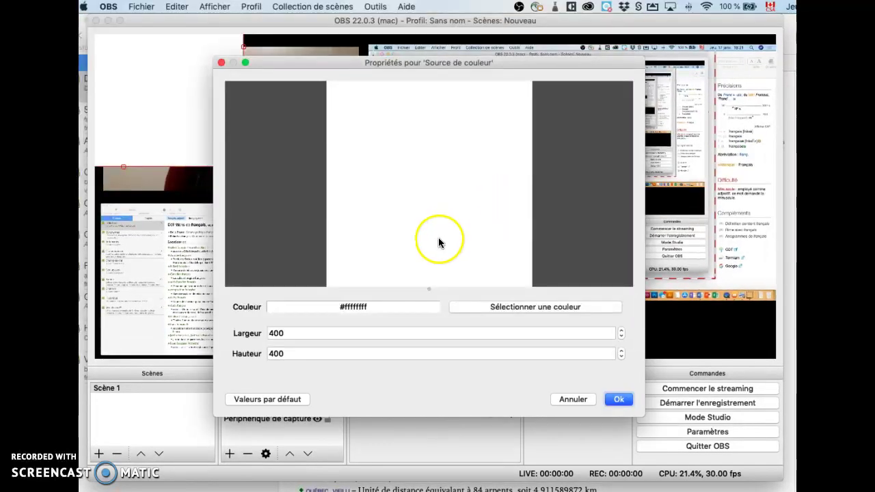
{"action": "left_click", "coordinate": [518, 309]}
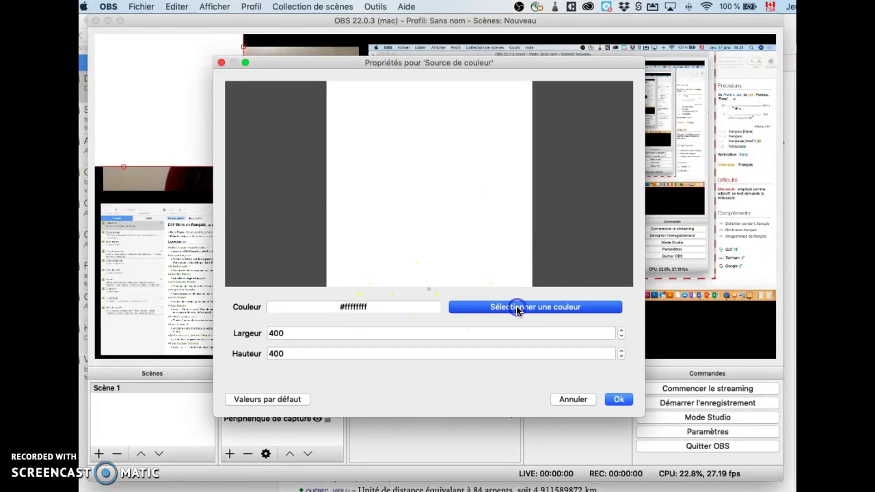
{"action": "left_click", "coordinate": [455, 149]}
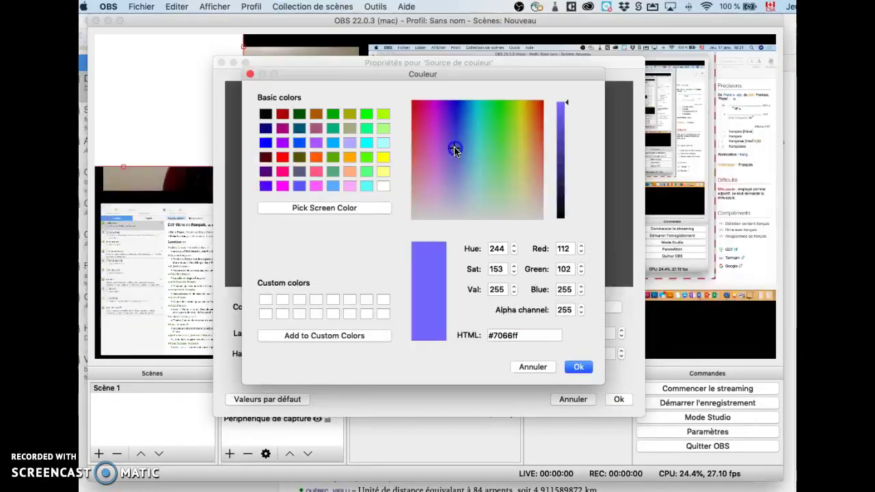
{"action": "left_click", "coordinate": [580, 369]}
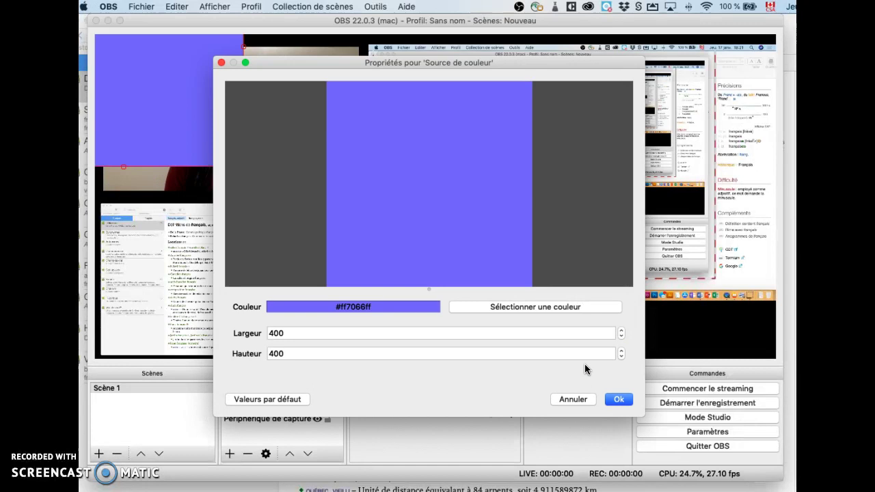
{"action": "left_click", "coordinate": [610, 396]}
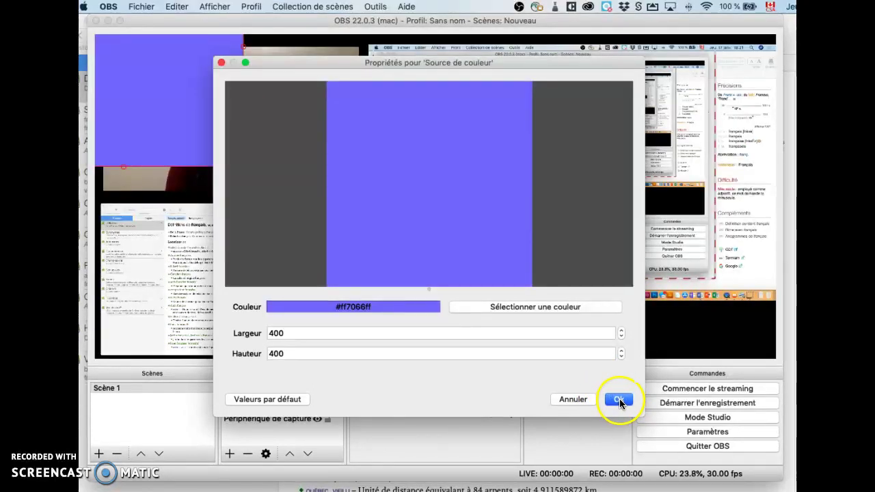
{"action": "left_click", "coordinate": [619, 401]}
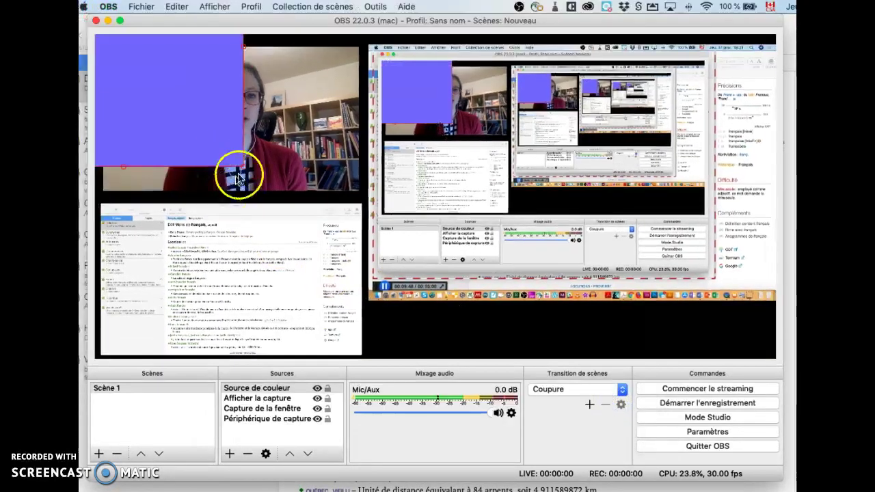
- Stretch the colour source until it covers the whole canvas
{"action": "left_click_drag", "start_coordinate": [246, 170], "coordinate": [445, 196]}
{"action": "left_click", "coordinate": [448, 142]}
{"action": "left_click_drag", "start_coordinate": [448, 142], "coordinate": [770, 140]}
{"action": "left_click", "coordinate": [576, 137]}
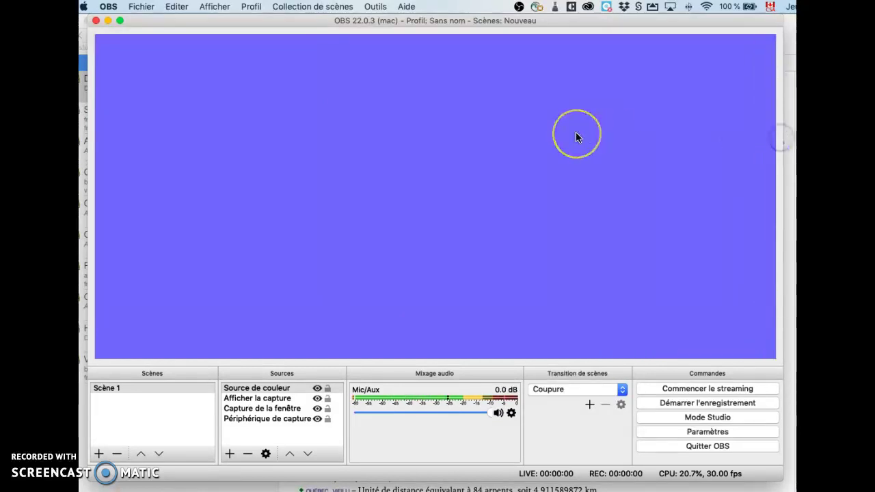
{"action": "left_click", "coordinate": [576, 137]}
{"action": "left_click", "coordinate": [215, 118]}
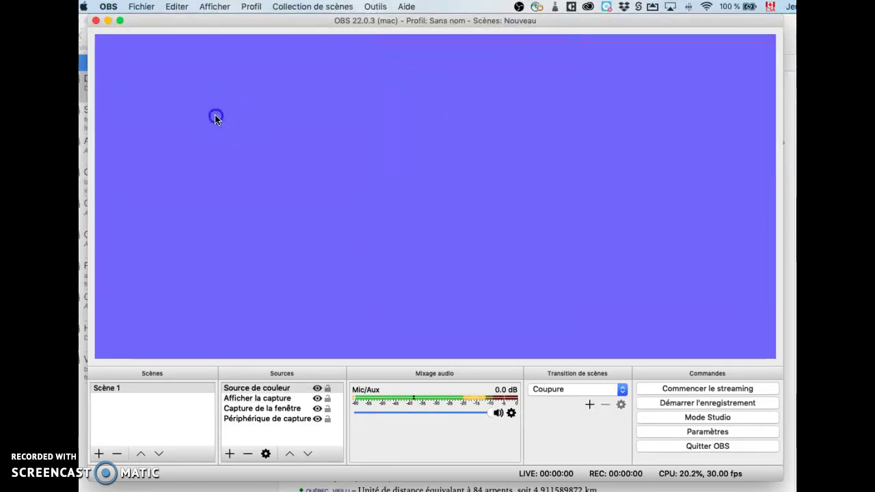
- Send the colour source behind all other sources in Scène 1 so it forms the background
{"action": "right_click", "coordinate": [216, 118]}
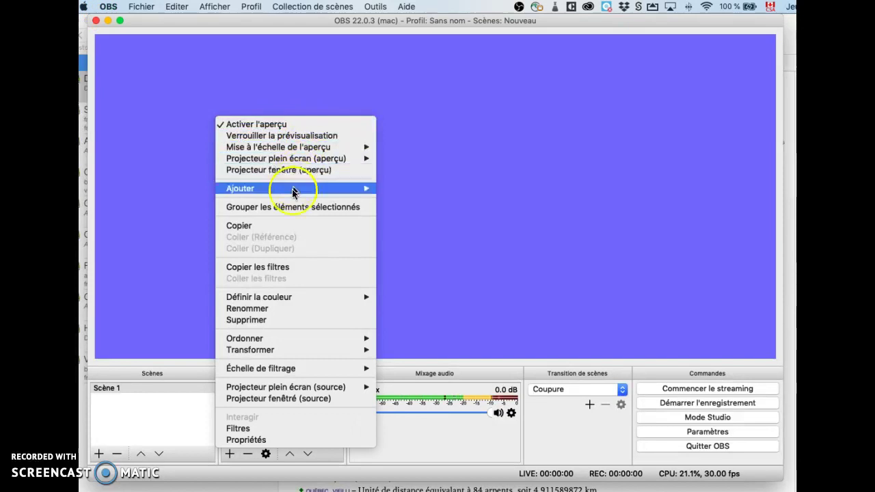
{"action": "mouse_move", "coordinate": [272, 347]}
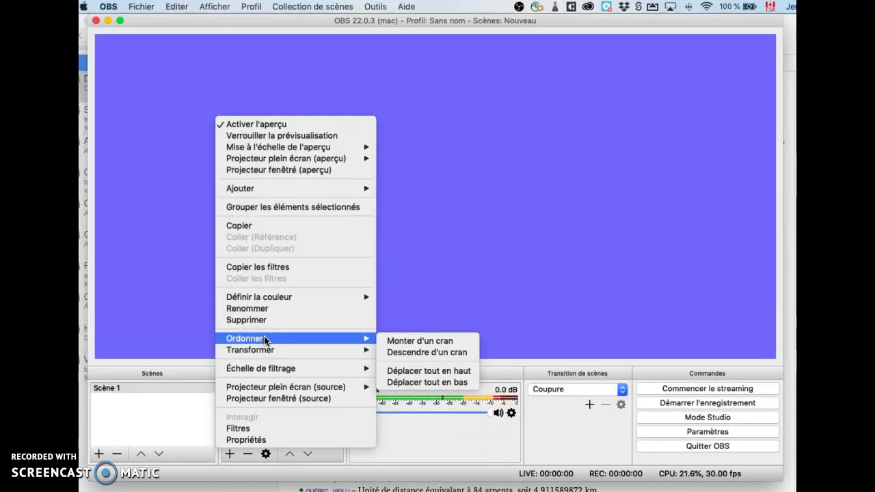
{"action": "left_click", "coordinate": [324, 340]}
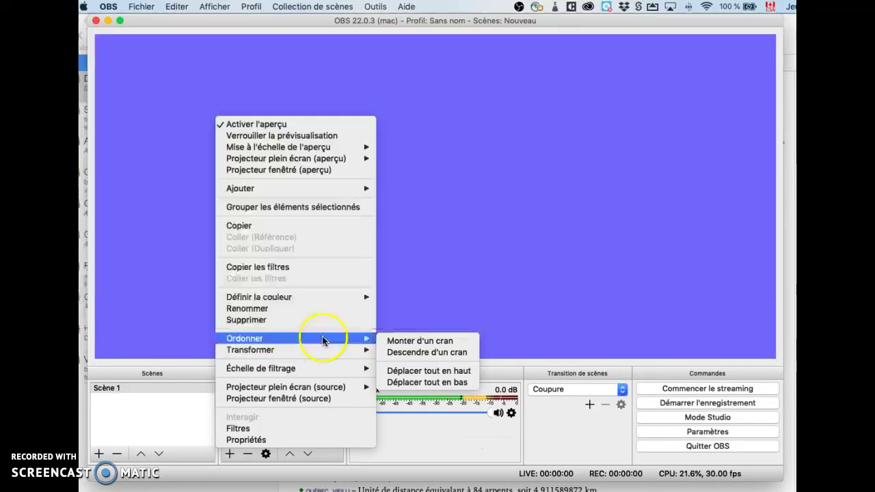
{"action": "left_click", "coordinate": [422, 381]}
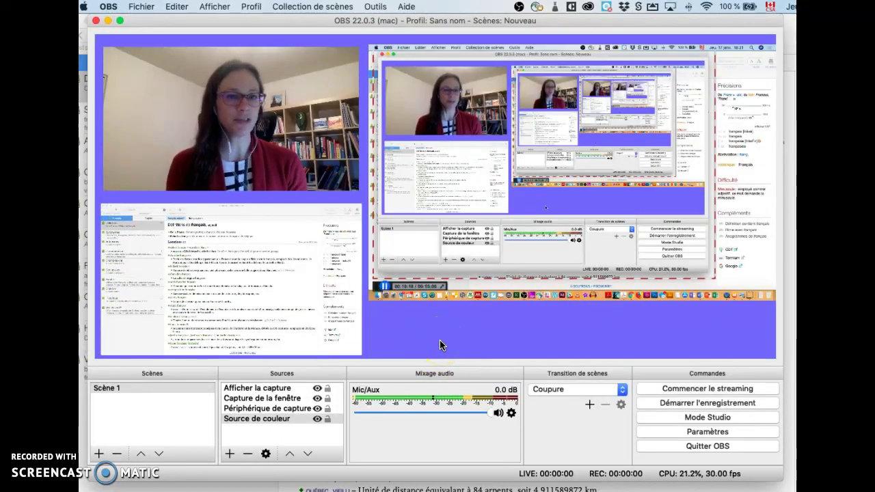
- Try to resize the display capture lying over the colour background by its edges and corners
{"action": "left_click", "coordinate": [431, 346]}
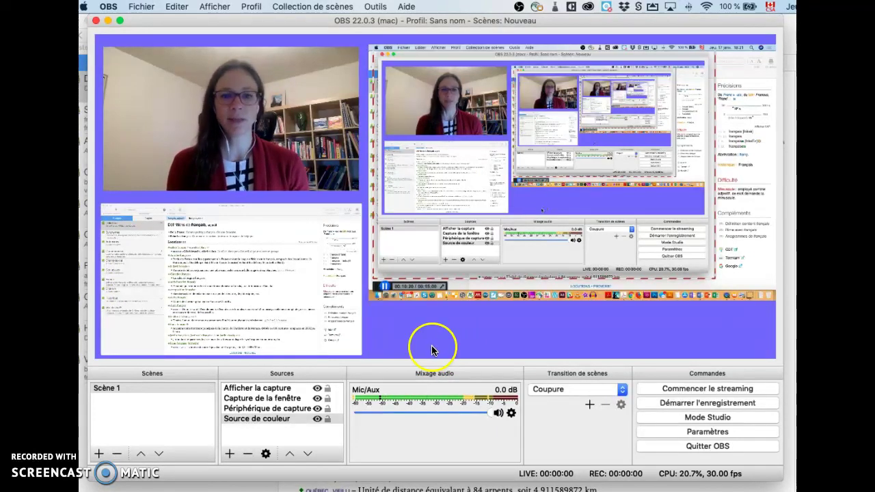
{"action": "left_click", "coordinate": [529, 321]}
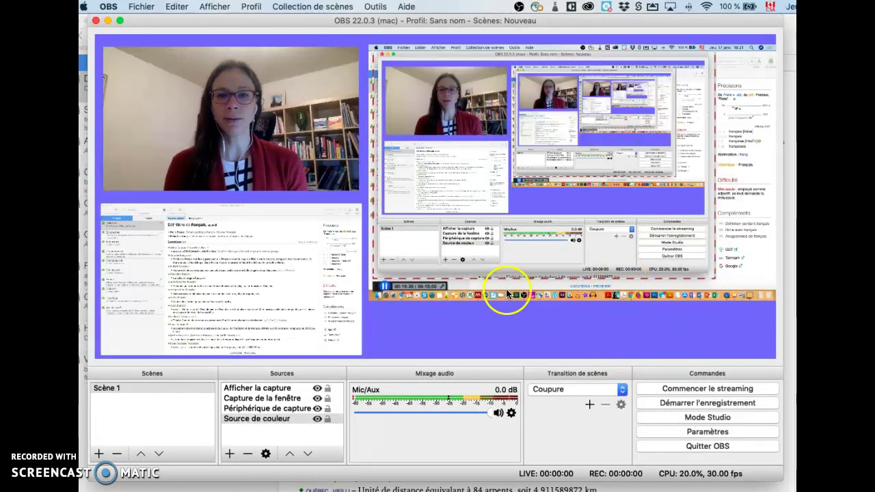
{"action": "left_click", "coordinate": [380, 299]}
{"action": "left_click", "coordinate": [363, 298]}
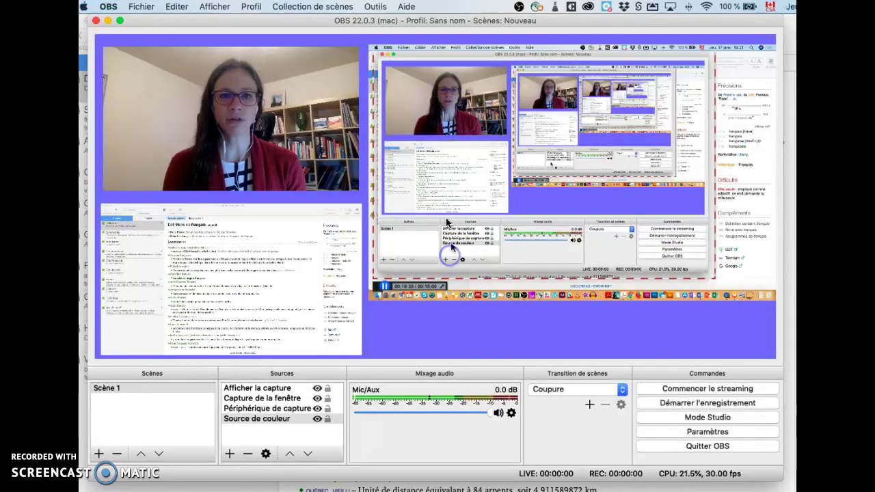
{"action": "left_click", "coordinate": [351, 22]}
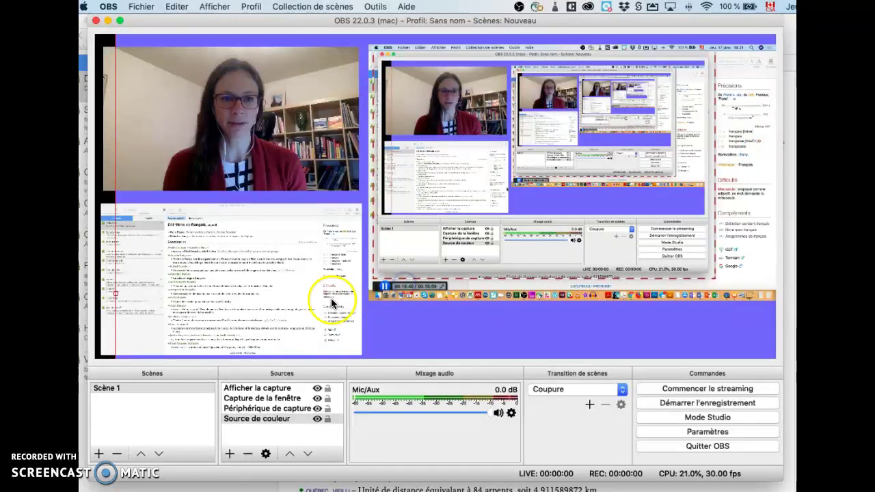
{"action": "left_click", "coordinate": [99, 339]}
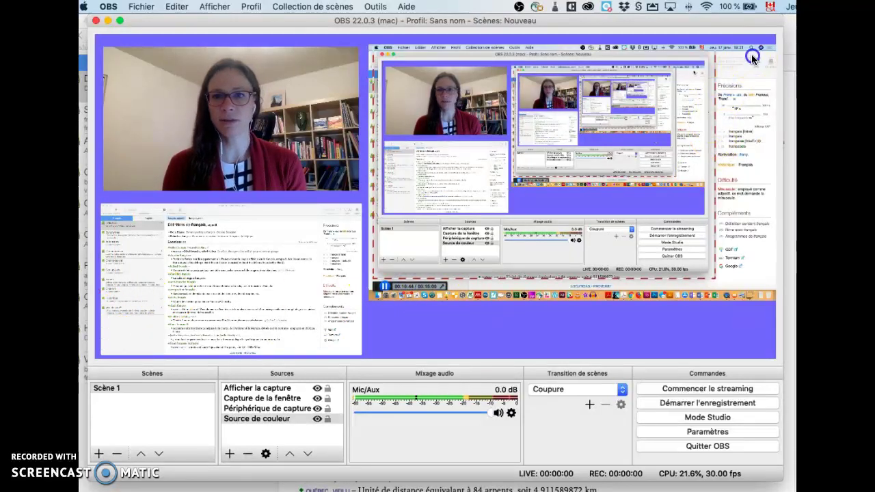
{"action": "left_click", "coordinate": [391, 59]}
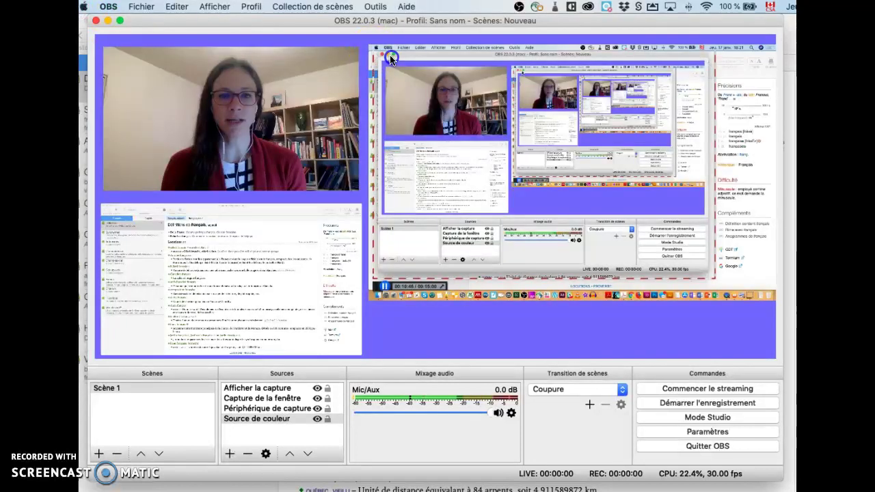
{"action": "left_click", "coordinate": [395, 37]}
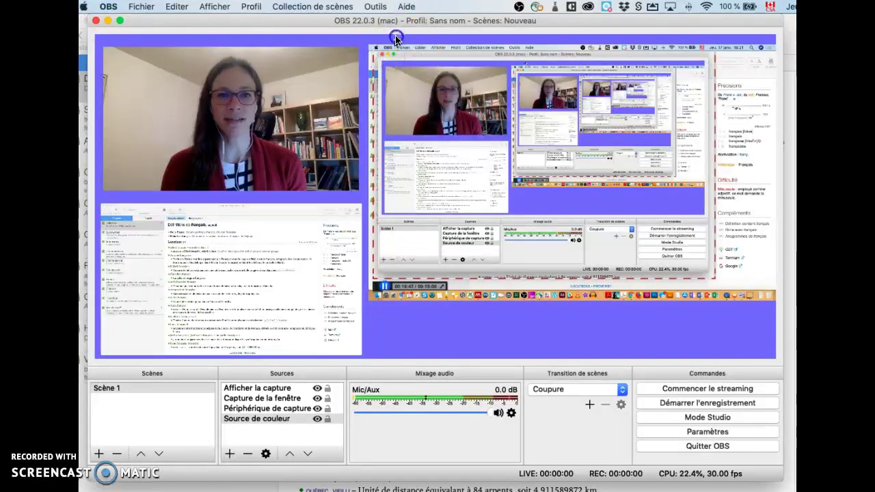
{"action": "left_click", "coordinate": [350, 63]}
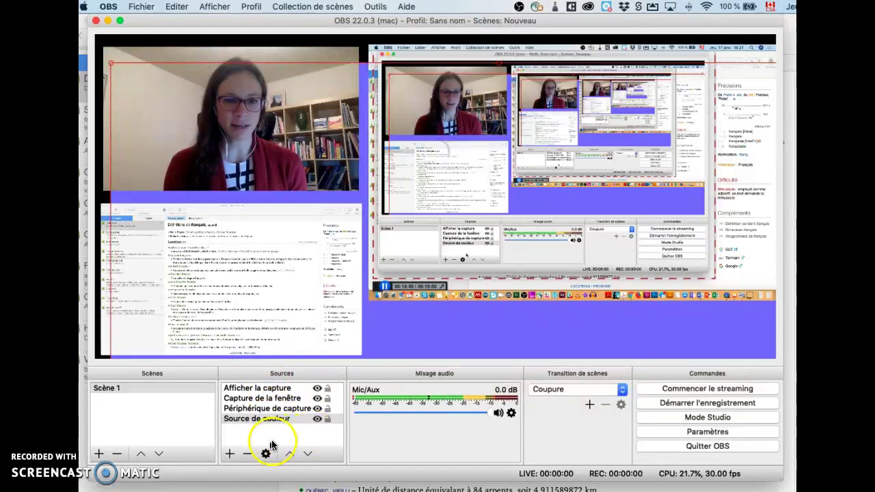
- Remove the colour source from Scène 1 and shrink the display capture to about 27% of the canvas width
{"action": "left_click", "coordinate": [247, 453]}
{"action": "left_click", "coordinate": [523, 260]}
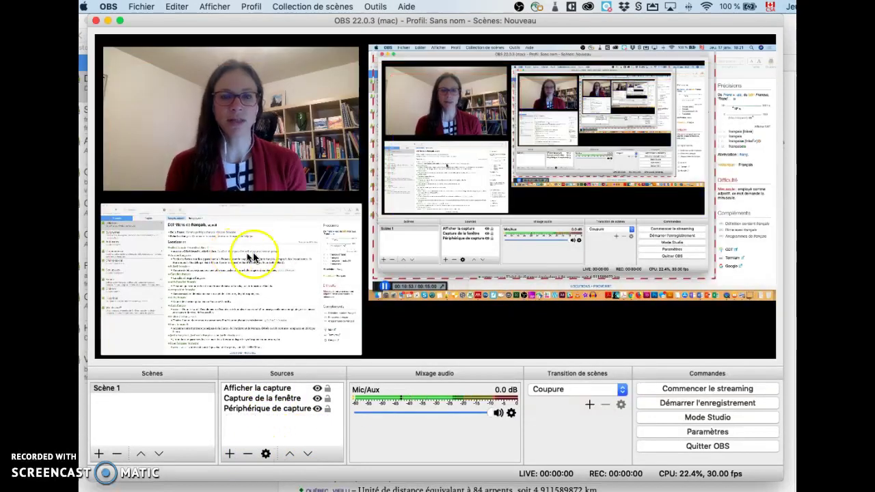
{"action": "left_click", "coordinate": [396, 62]}
{"action": "left_click_drag", "start_coordinate": [378, 49], "coordinate": [413, 68]}
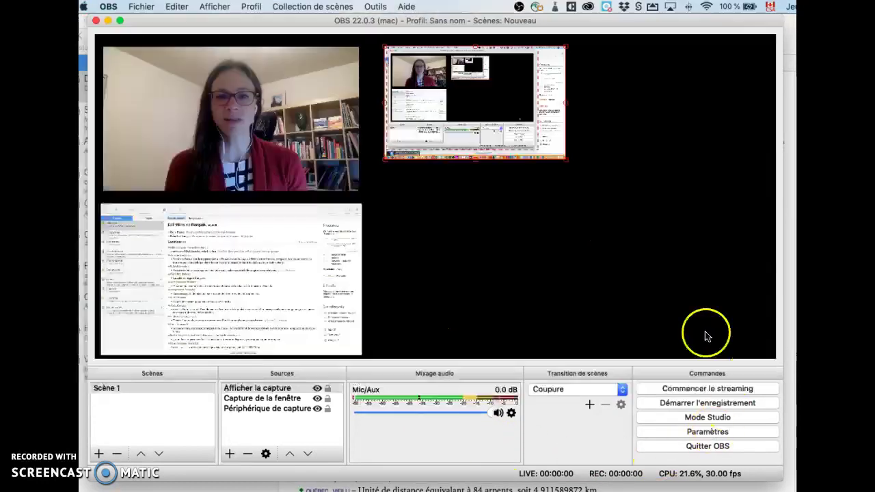
- Record the scene for about 25 seconds and stop the recording
{"action": "left_click", "coordinate": [671, 402]}
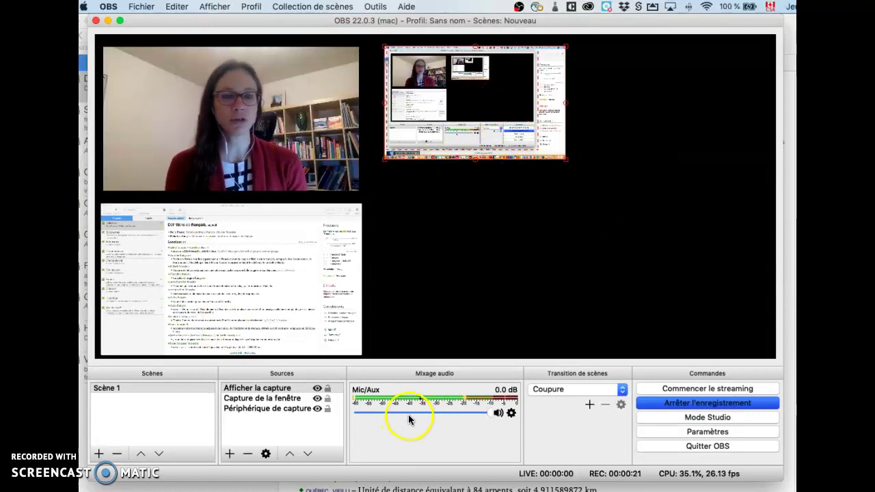
{"action": "left_click", "coordinate": [692, 409]}
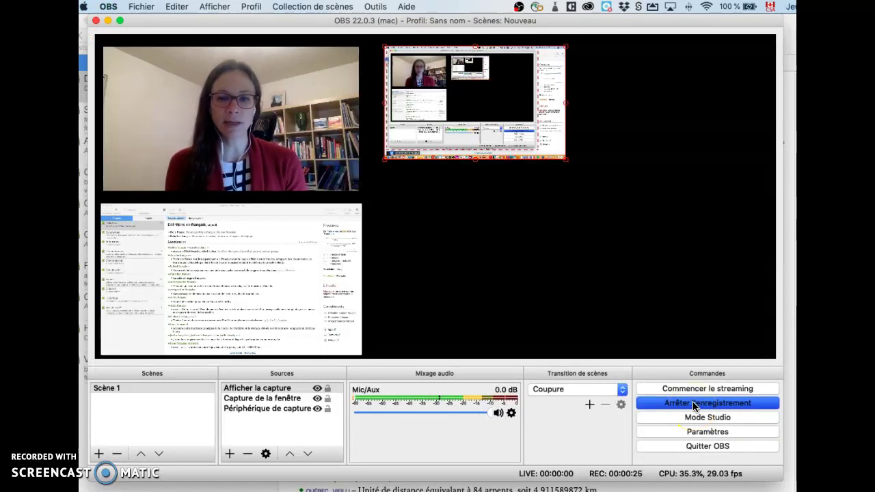
{"action": "left_click", "coordinate": [694, 404]}
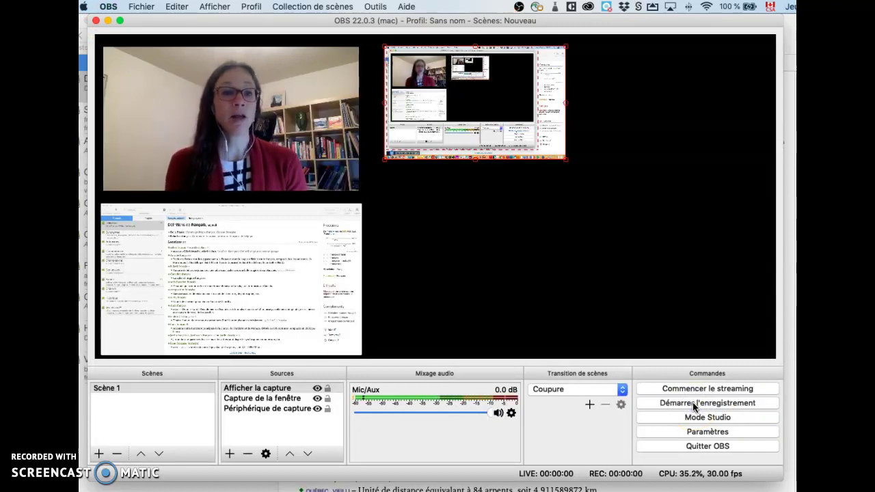